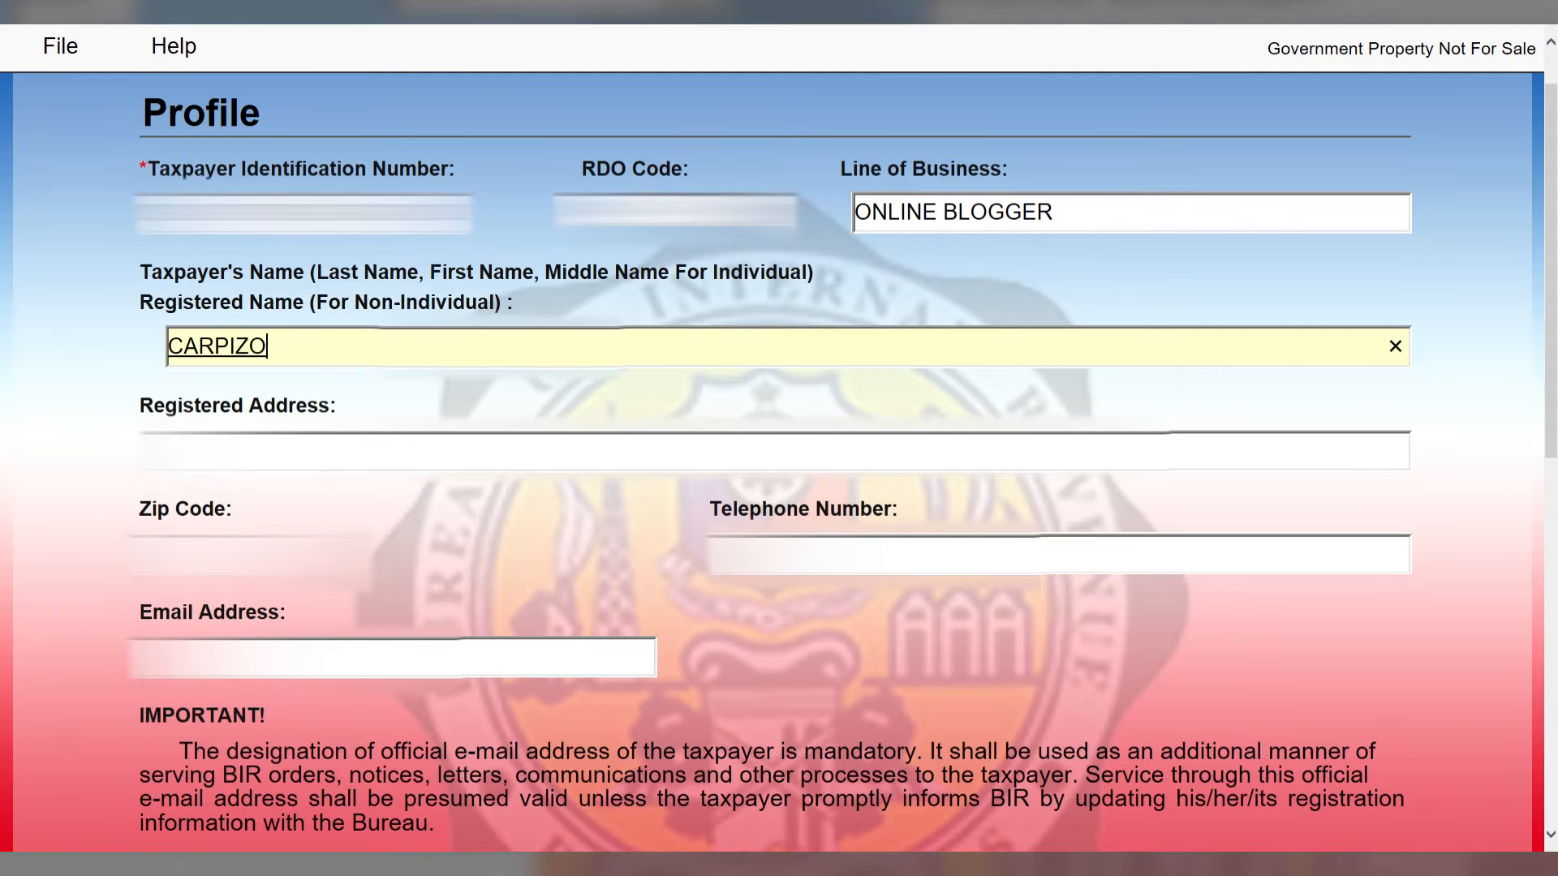
- Complete the taxpayer profile with the taxpayer's full name, registered address, zip code, telephone number and e-mail address
key(Tab)
text(...)
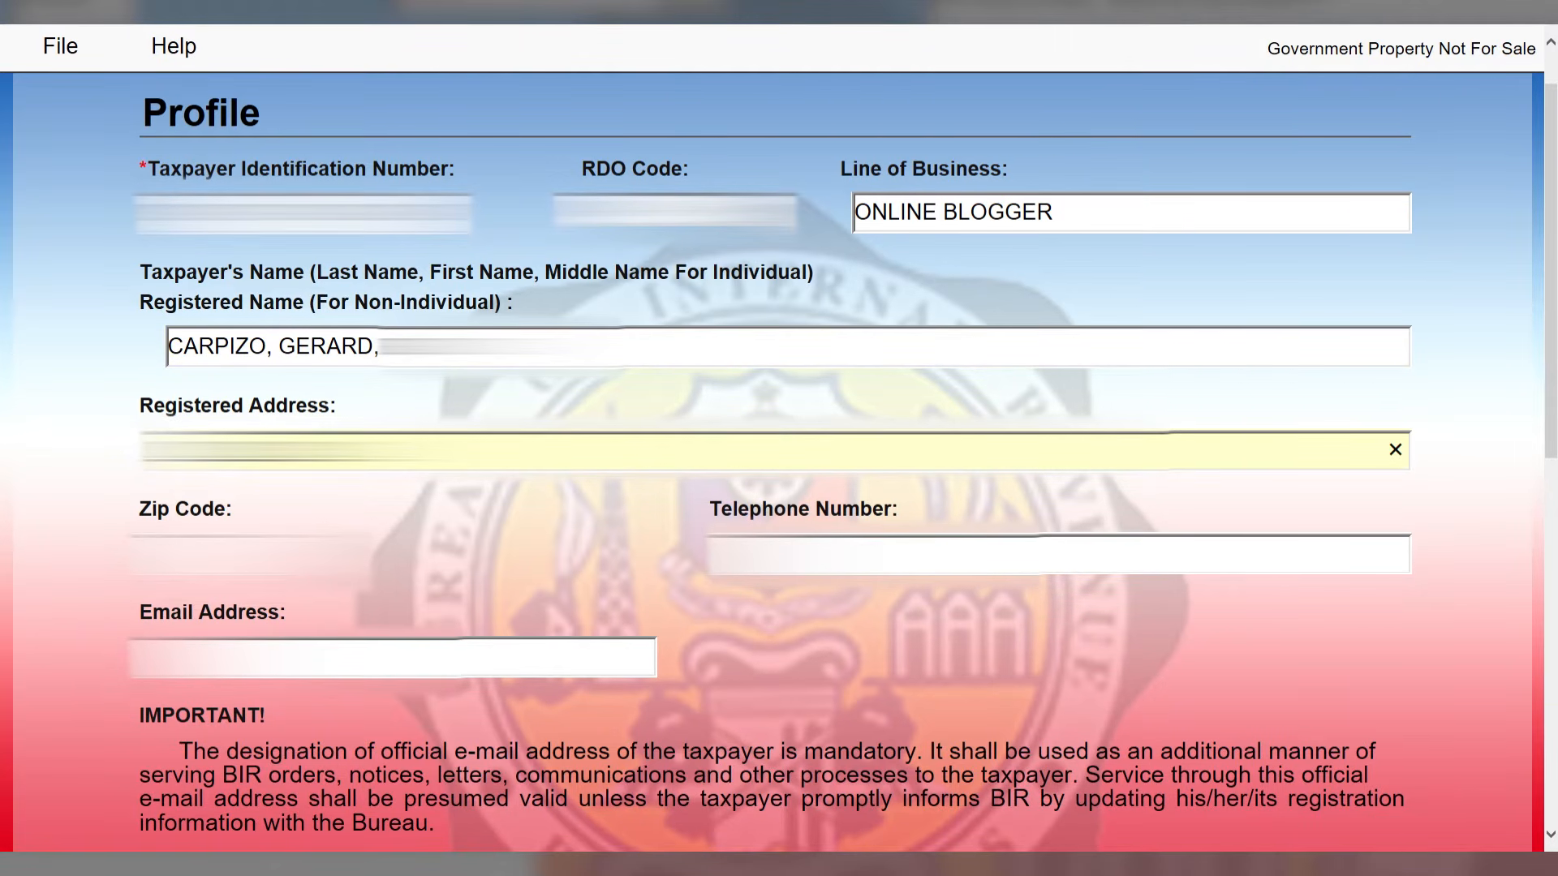
text(......)
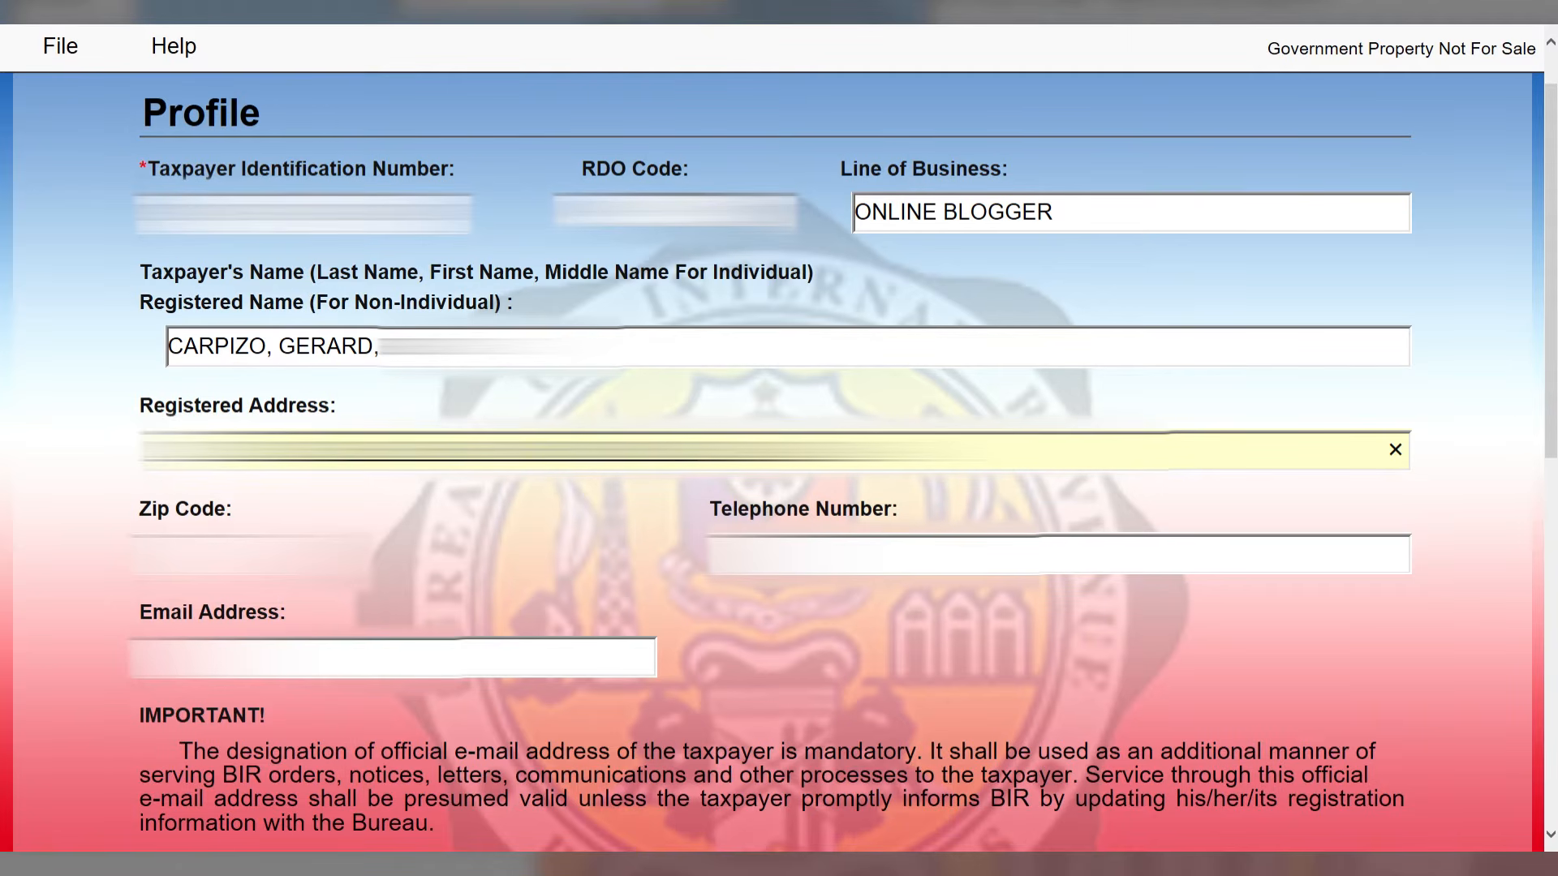
text(...)
key(Tab)
text(...)
key(Tab)
text(...)
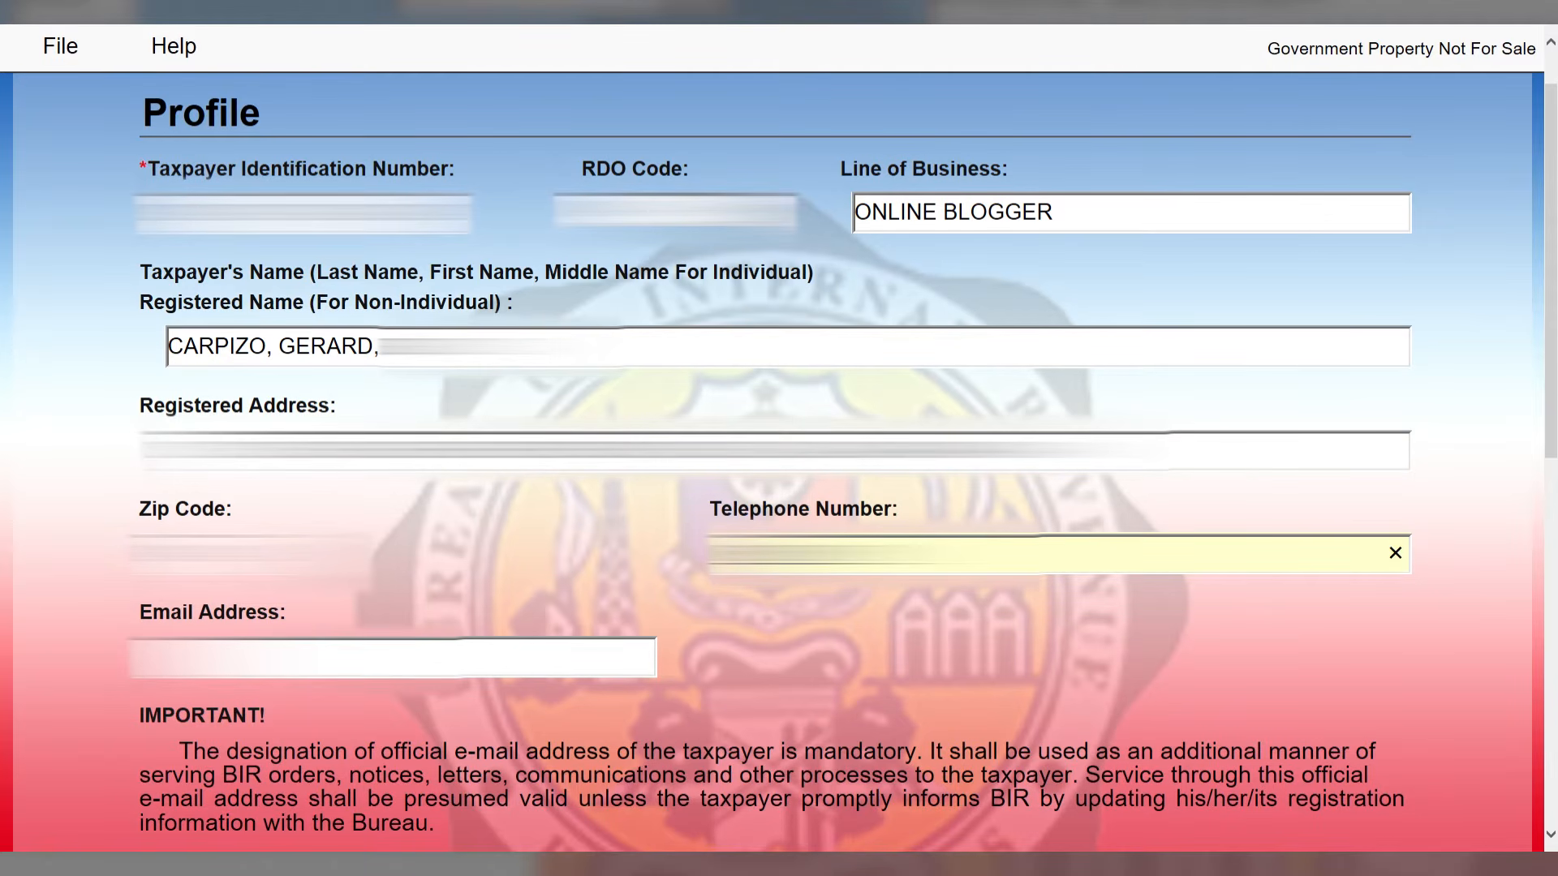
key(Tab)
text(......)
- Choose BIR Form 2551Qv2018 - Quarterly Percentage Tax Return from the forms list and start filling it up
key(Tab)
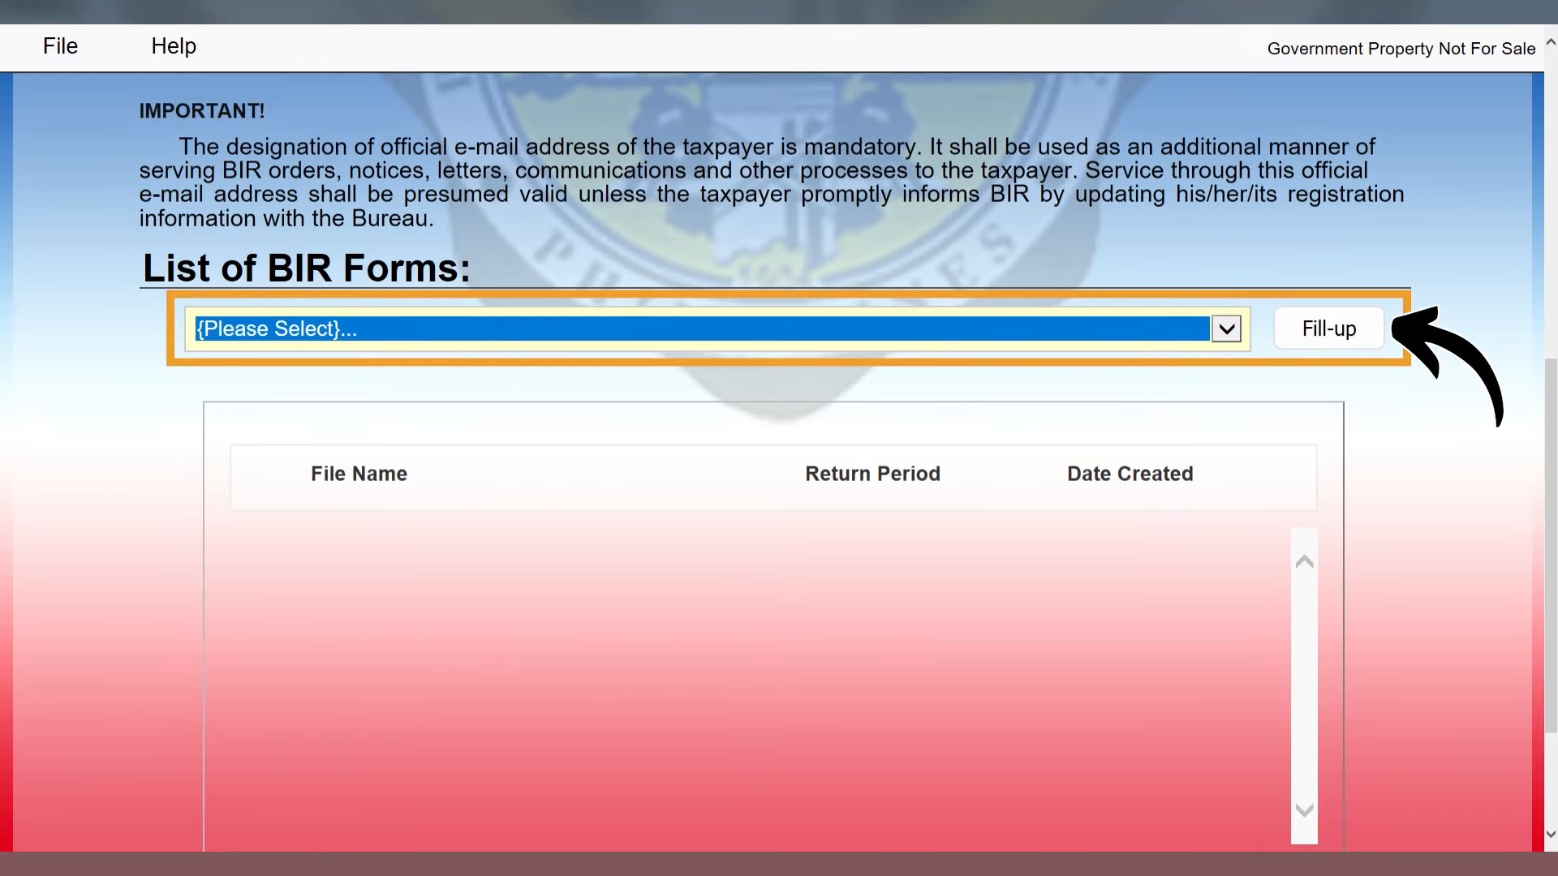
key(Return)
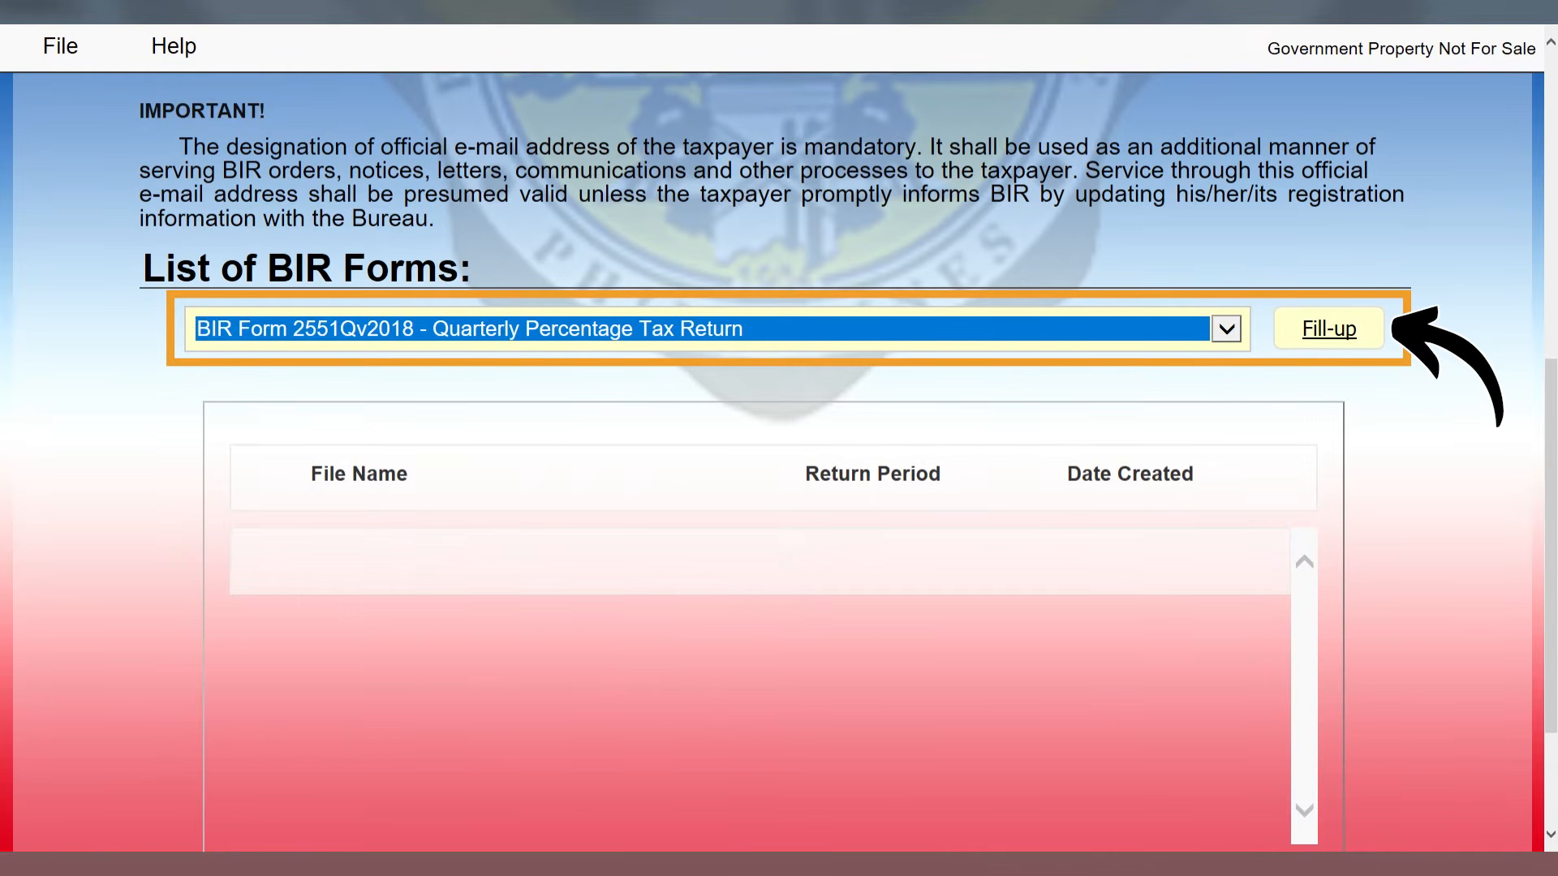
click(1329, 329)
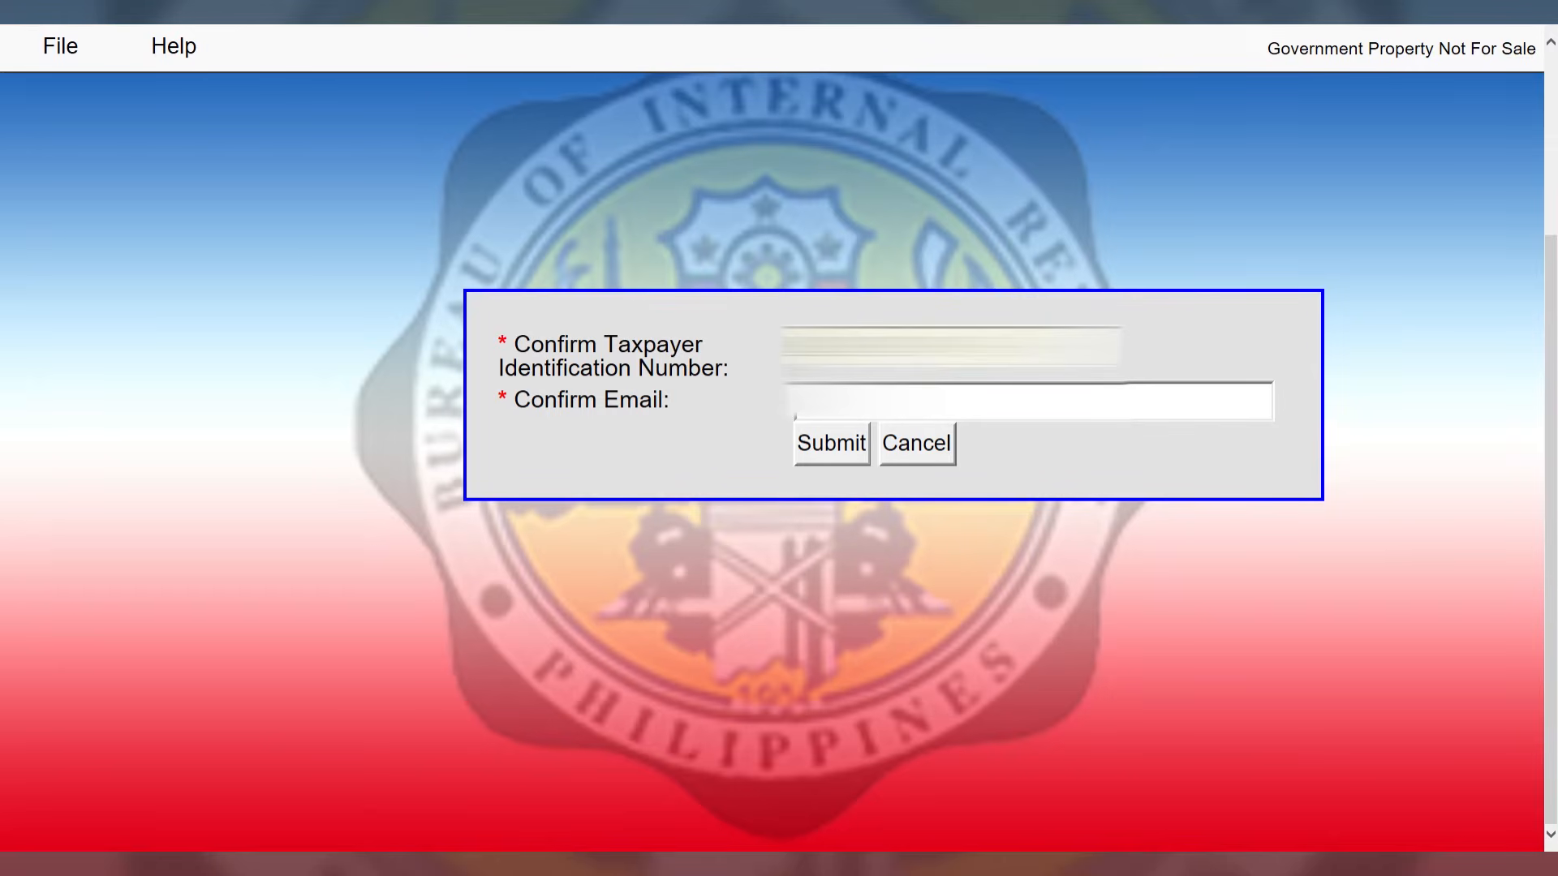
- Complete the taxpayer identification number and e-mail confirmation and submit it to open the return
key(Tab)
text(......)
key(Tab)
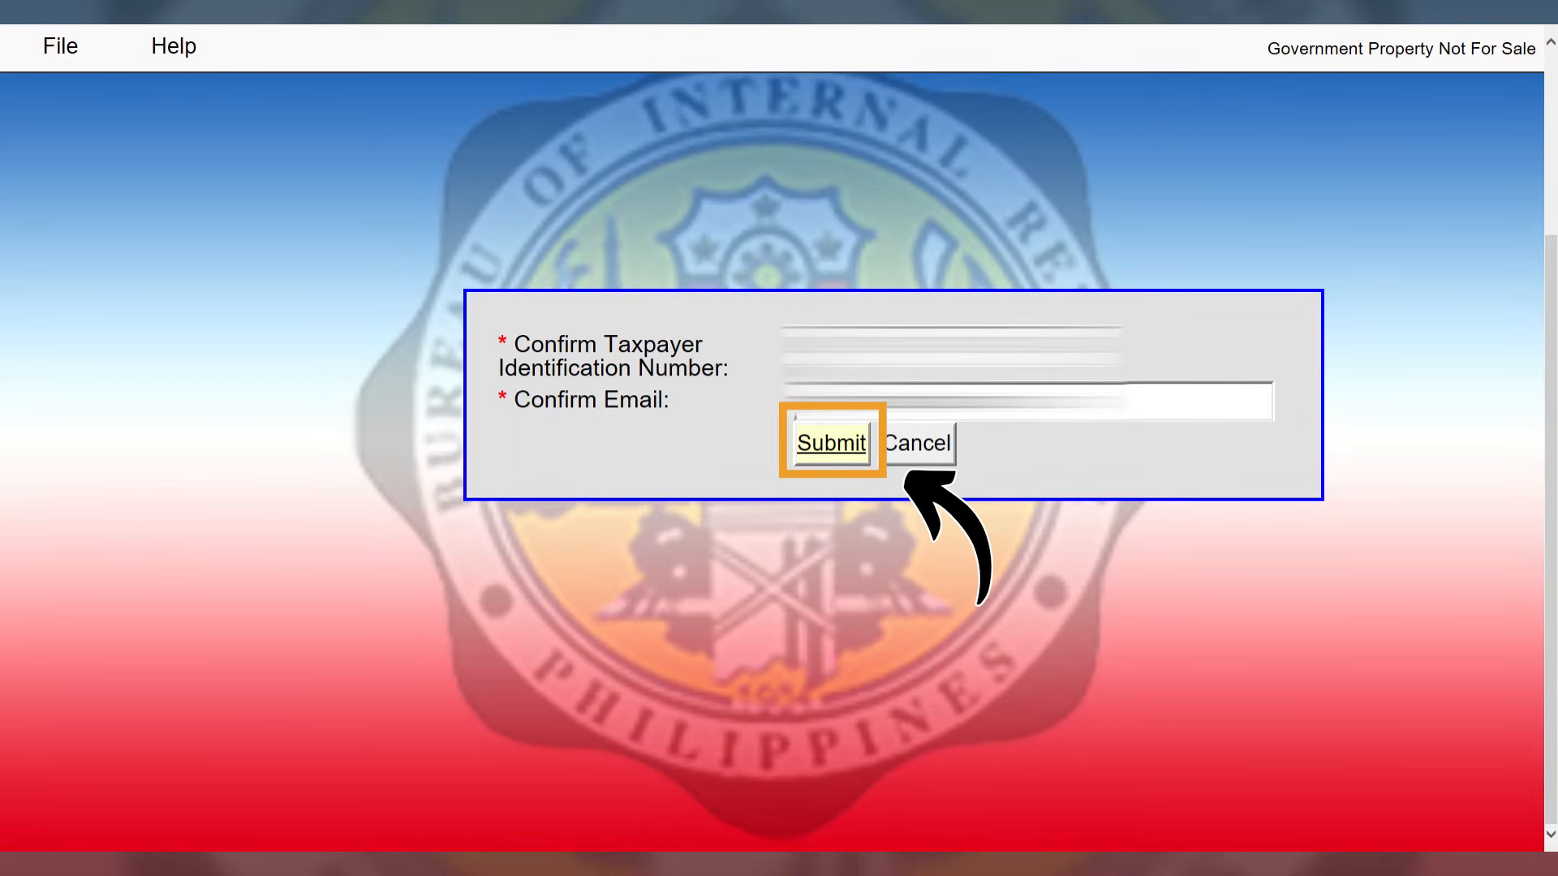
key(Return)
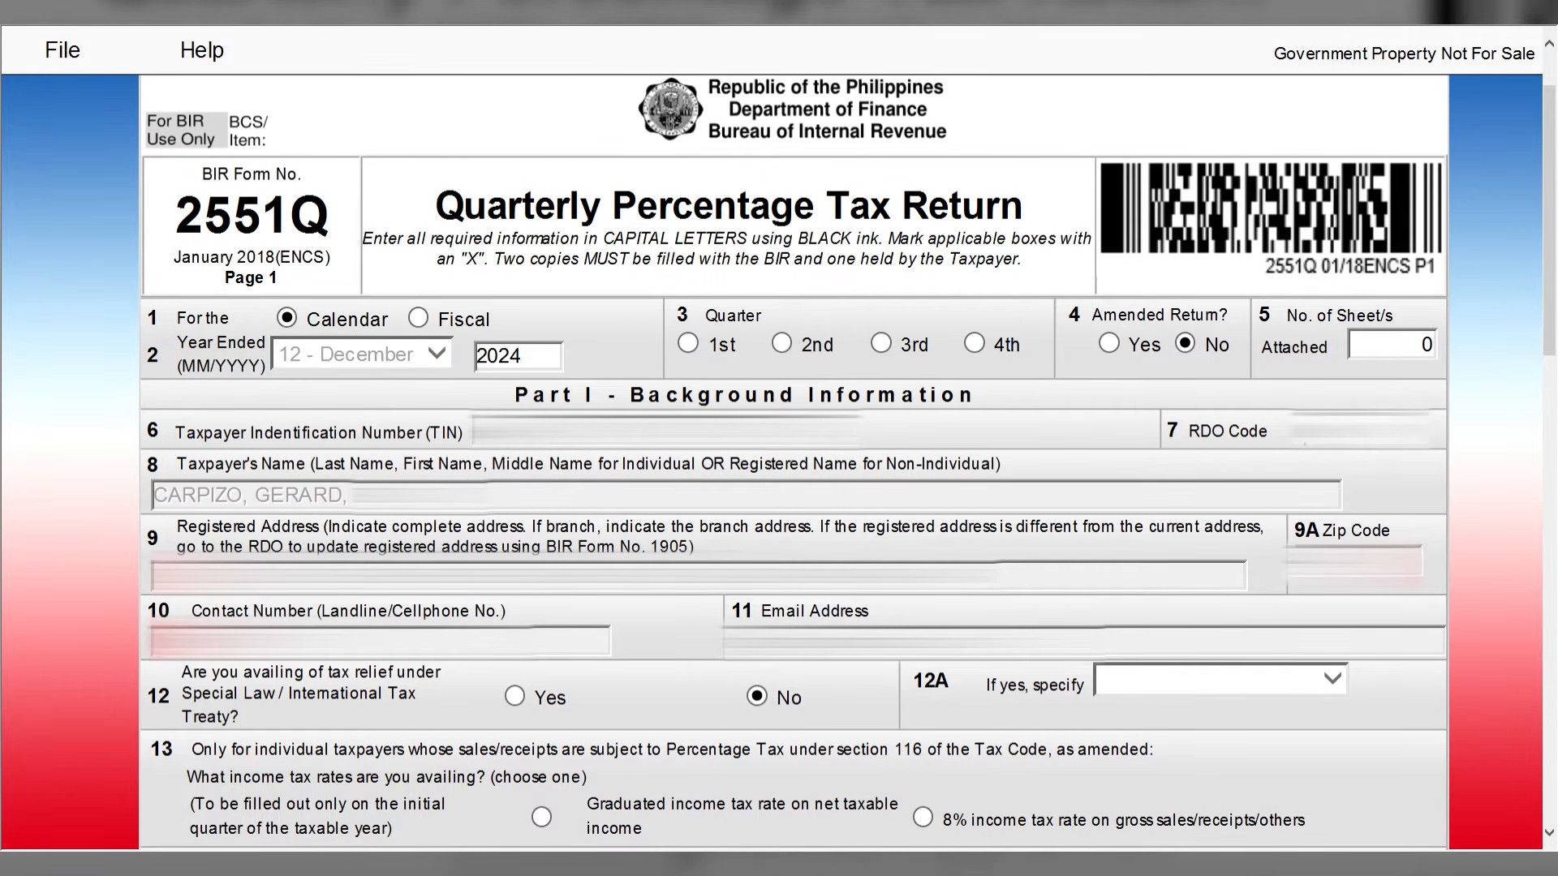
- Set the return to the 1st quarter of 2024 with the graduated income tax rate on net taxable income
double_click(499, 356)
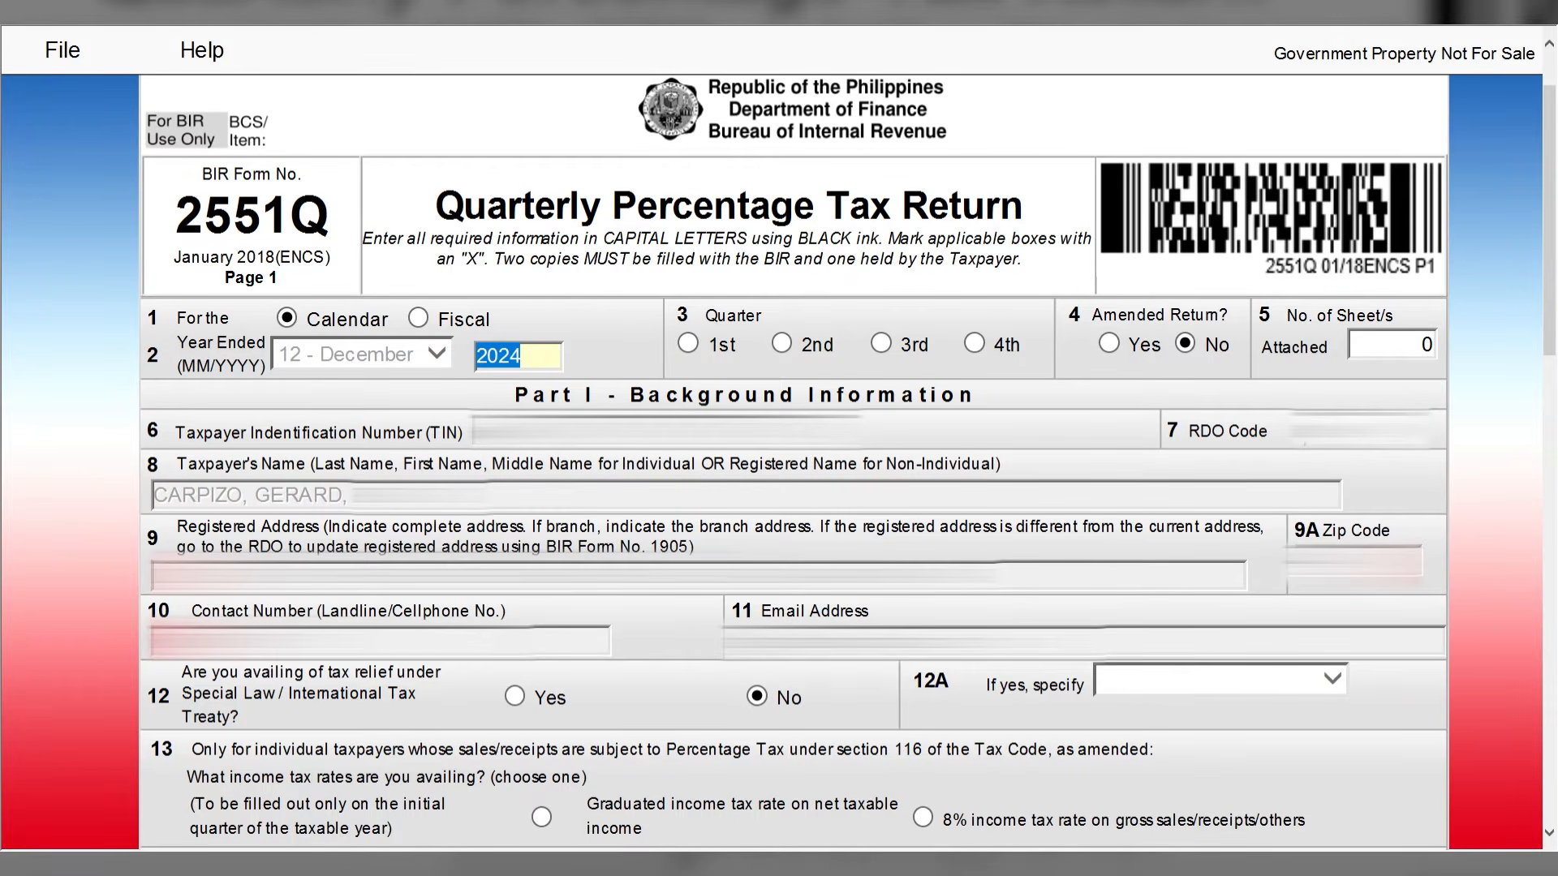
click(688, 343)
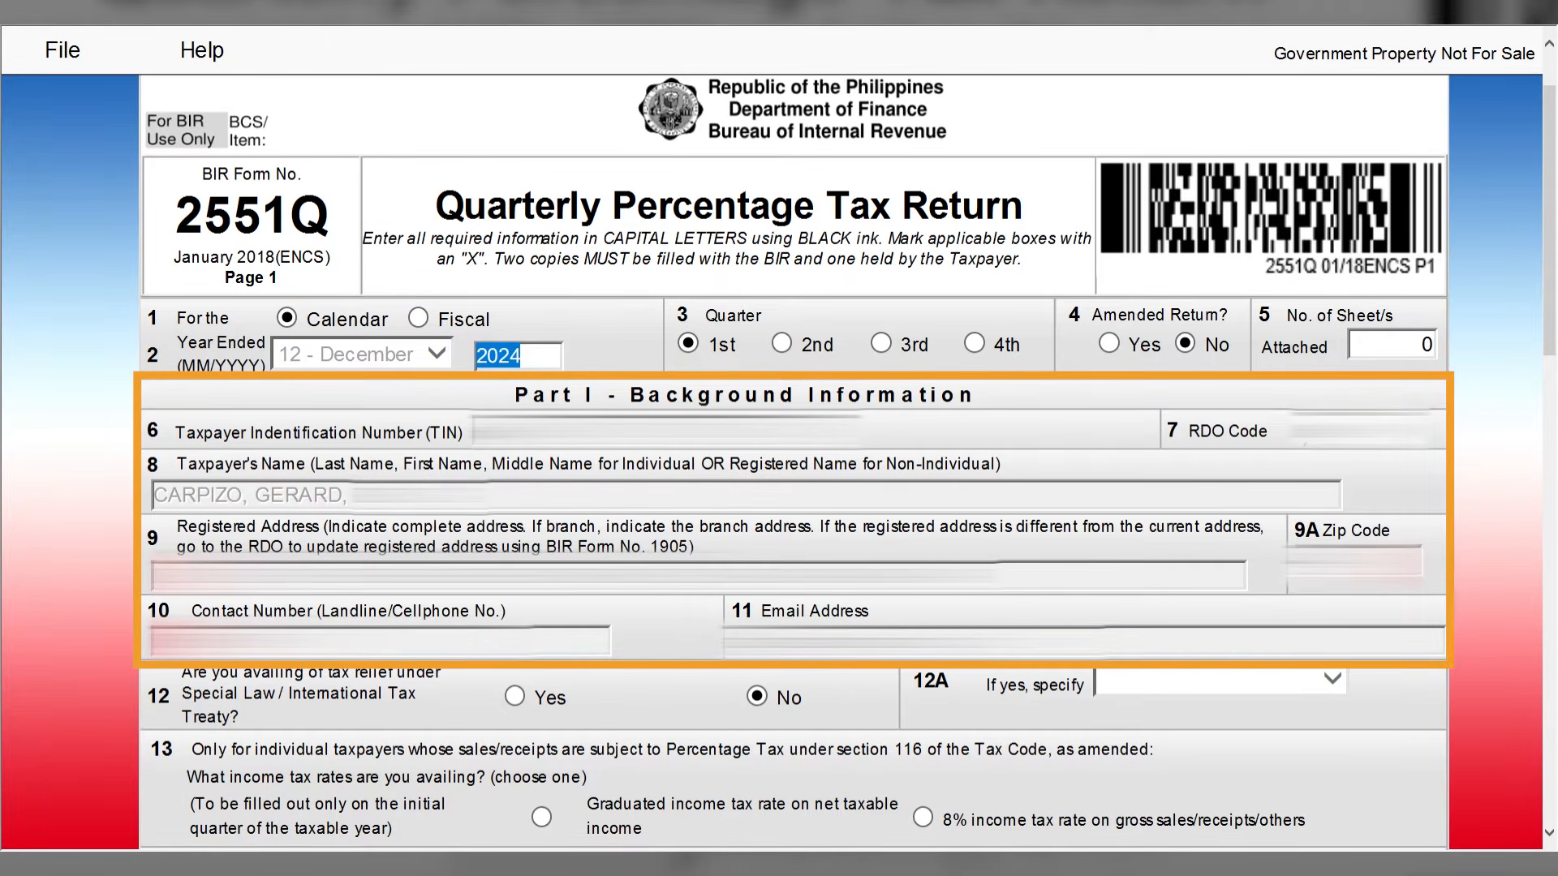
click(542, 817)
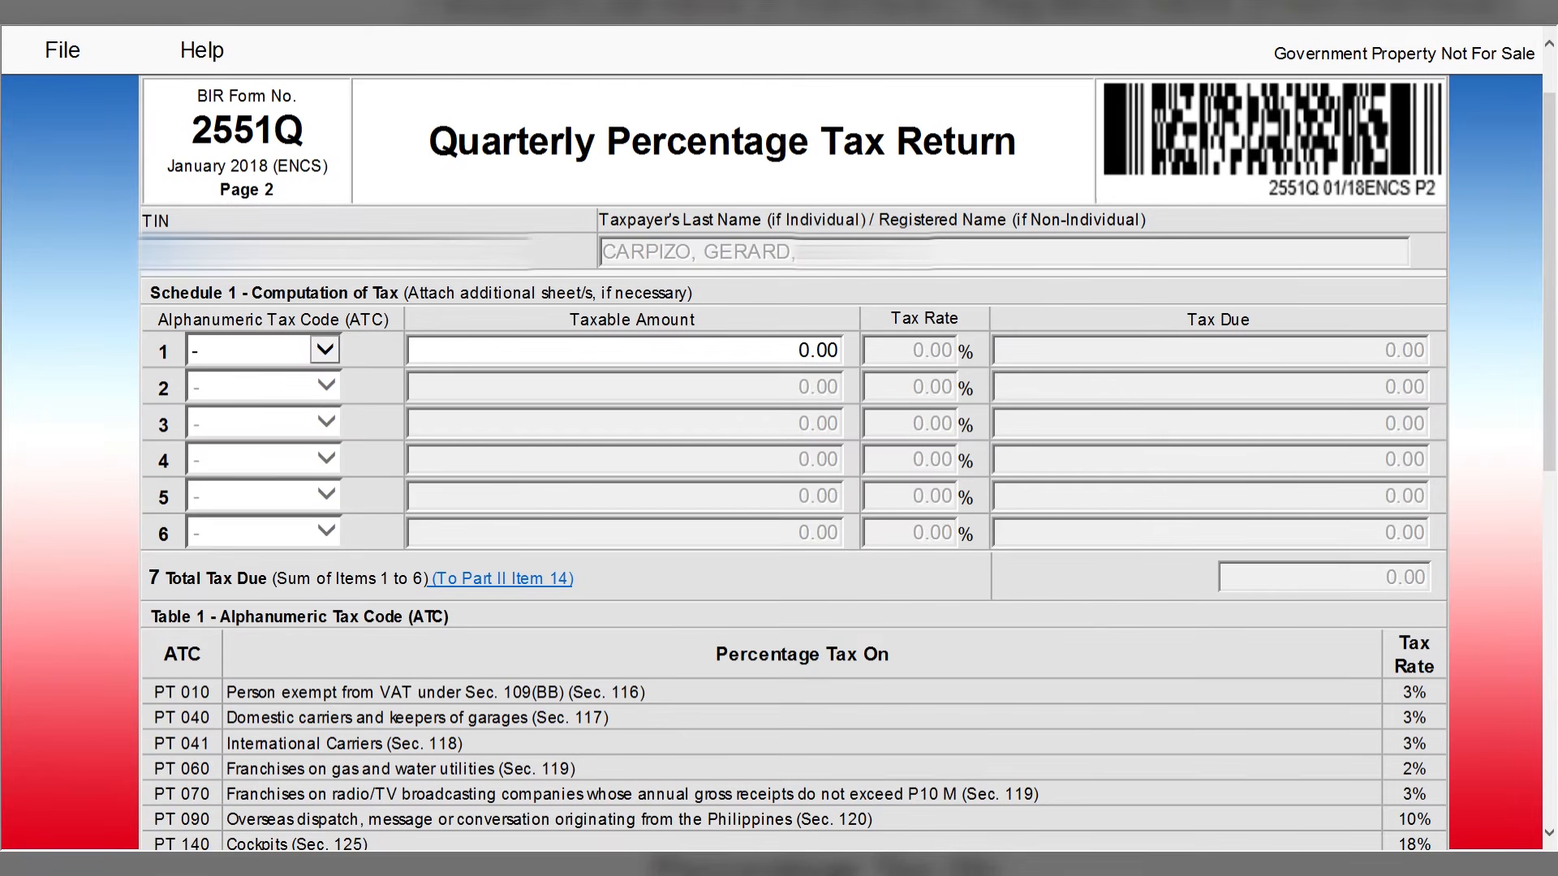
- Copy tax code PT 010 from Table 1 and set it as the ATC on line 1 of Schedule 1
drag(154, 693, 214, 693)
key(ctrl+c)
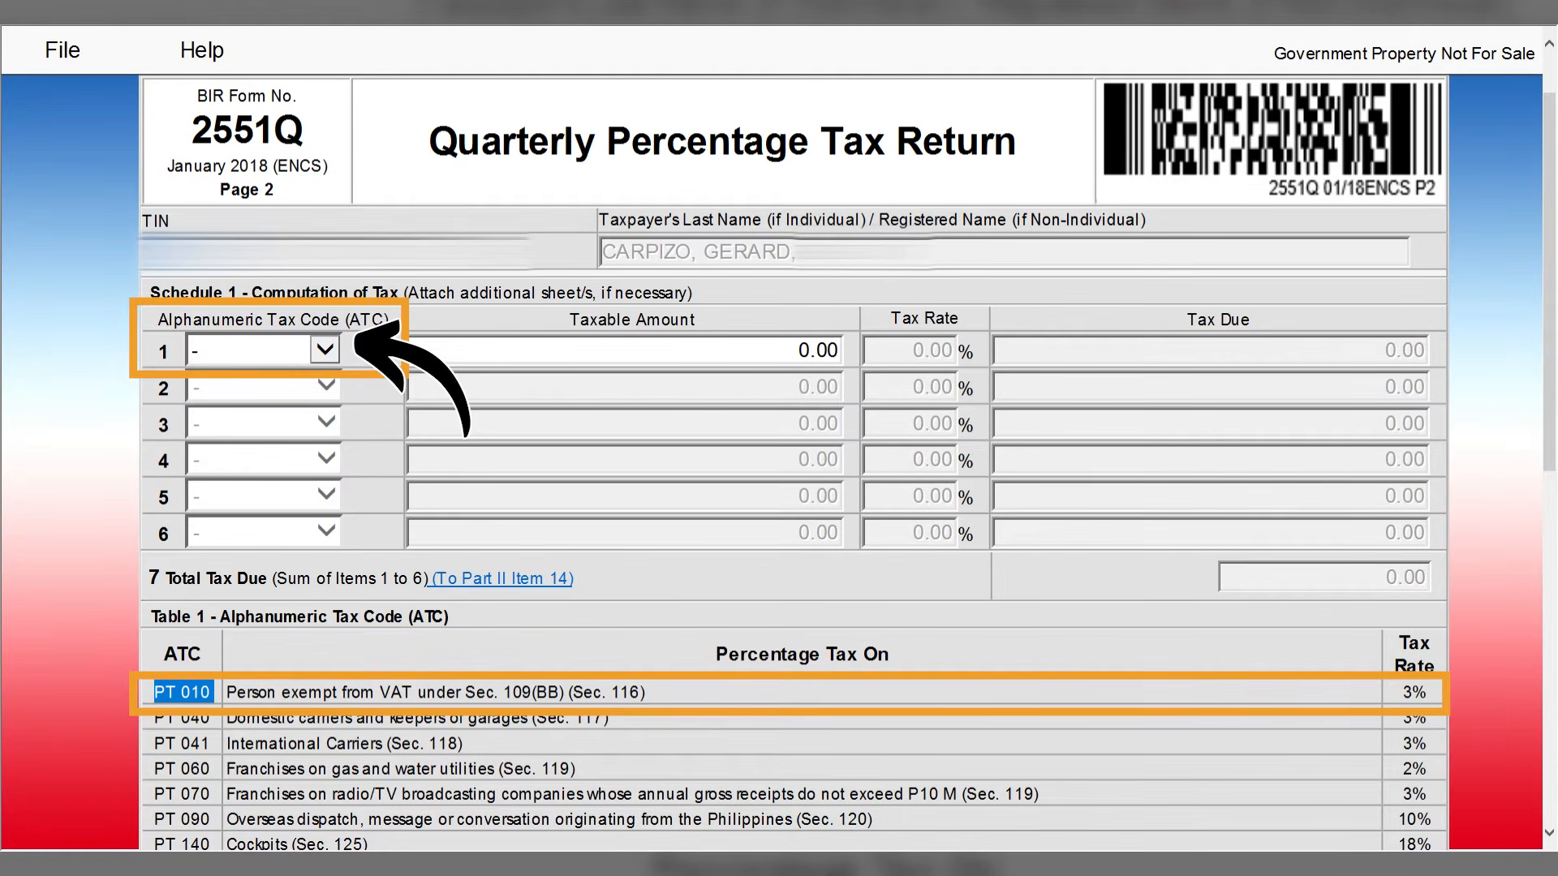
click(325, 350)
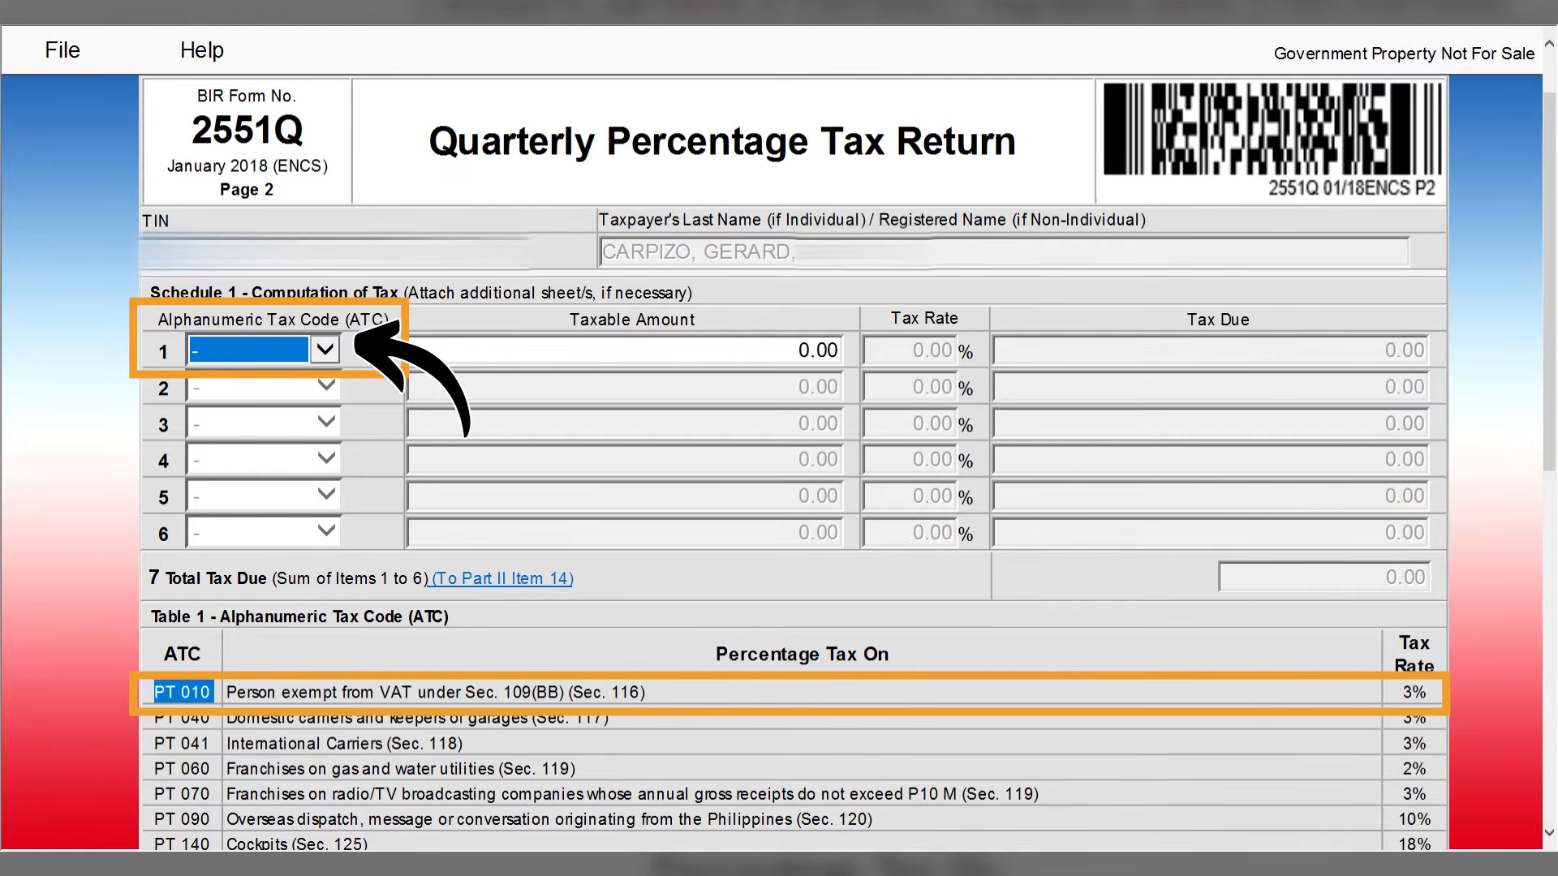
key(ctrl+v)
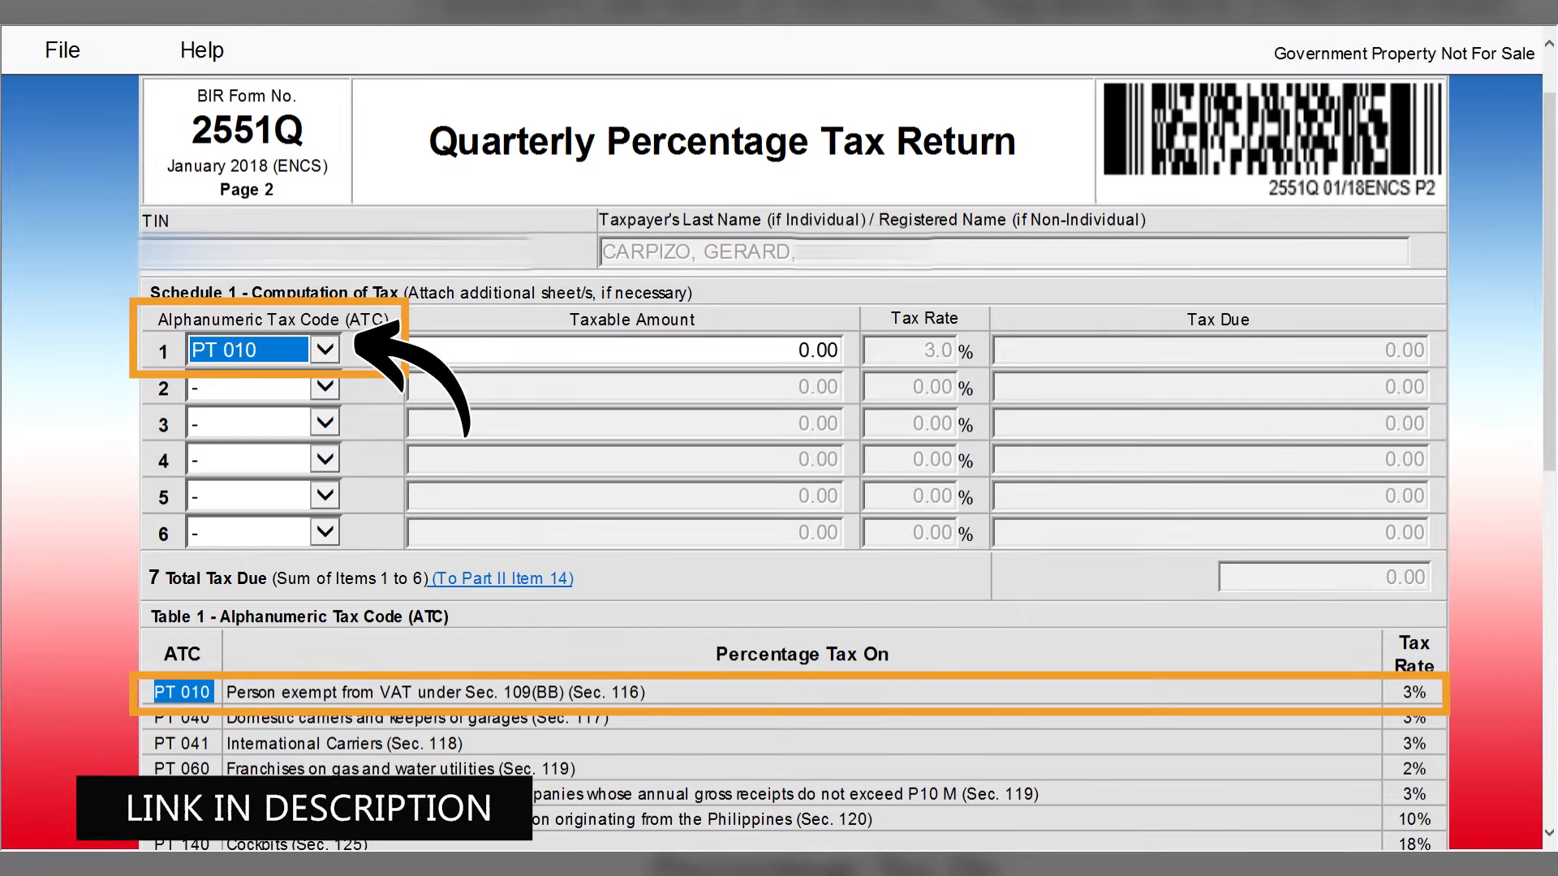
- Enter a taxable amount of 100000 on line 1 of Schedule 1
click(633, 351)
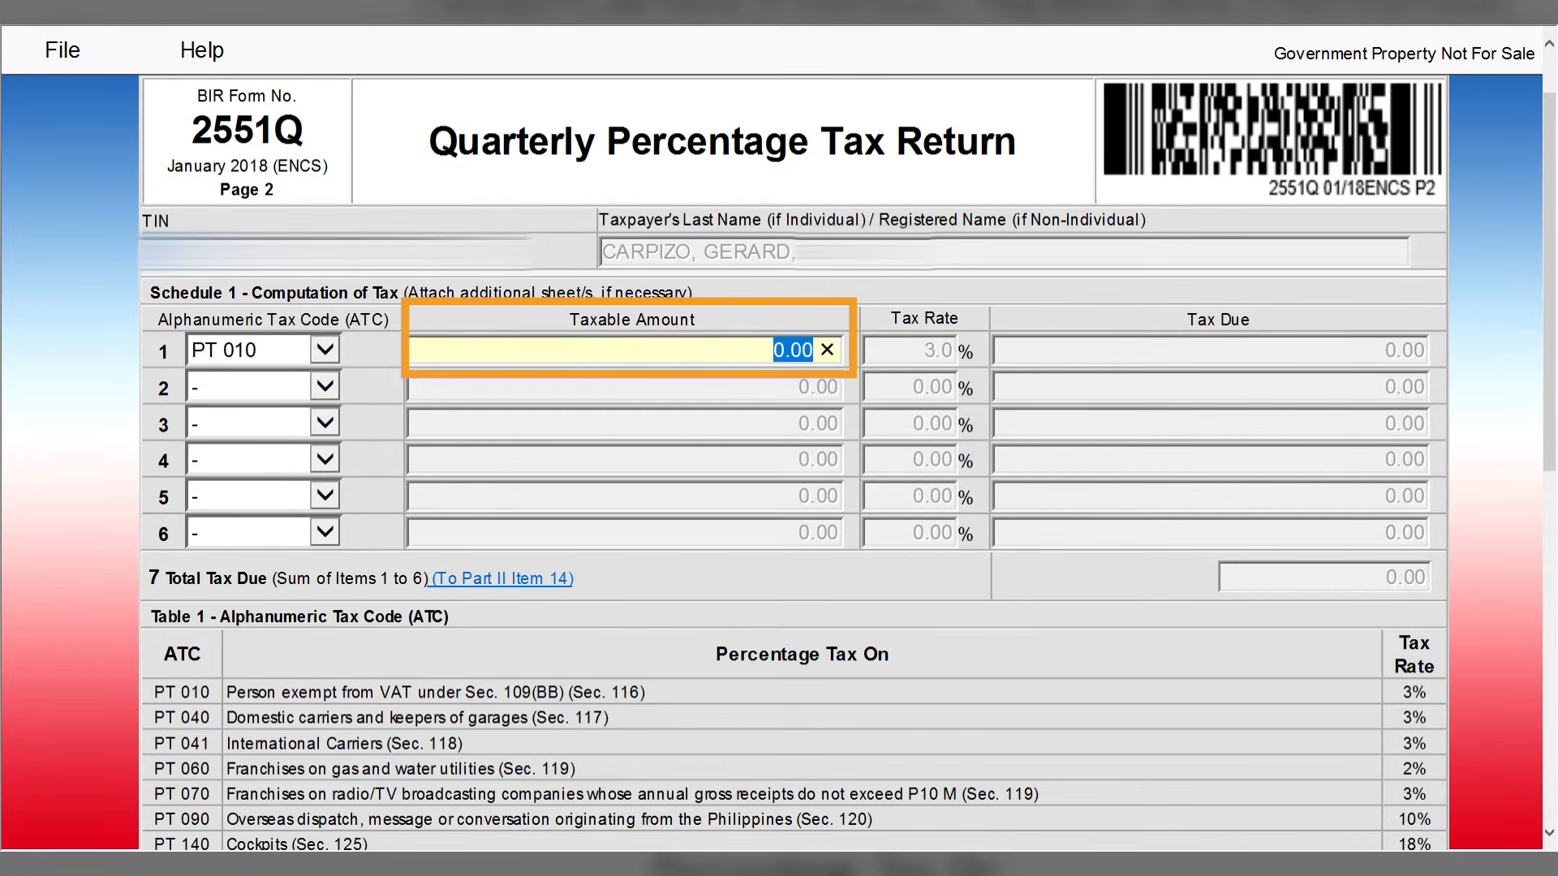
text(100000)
key(Tab)
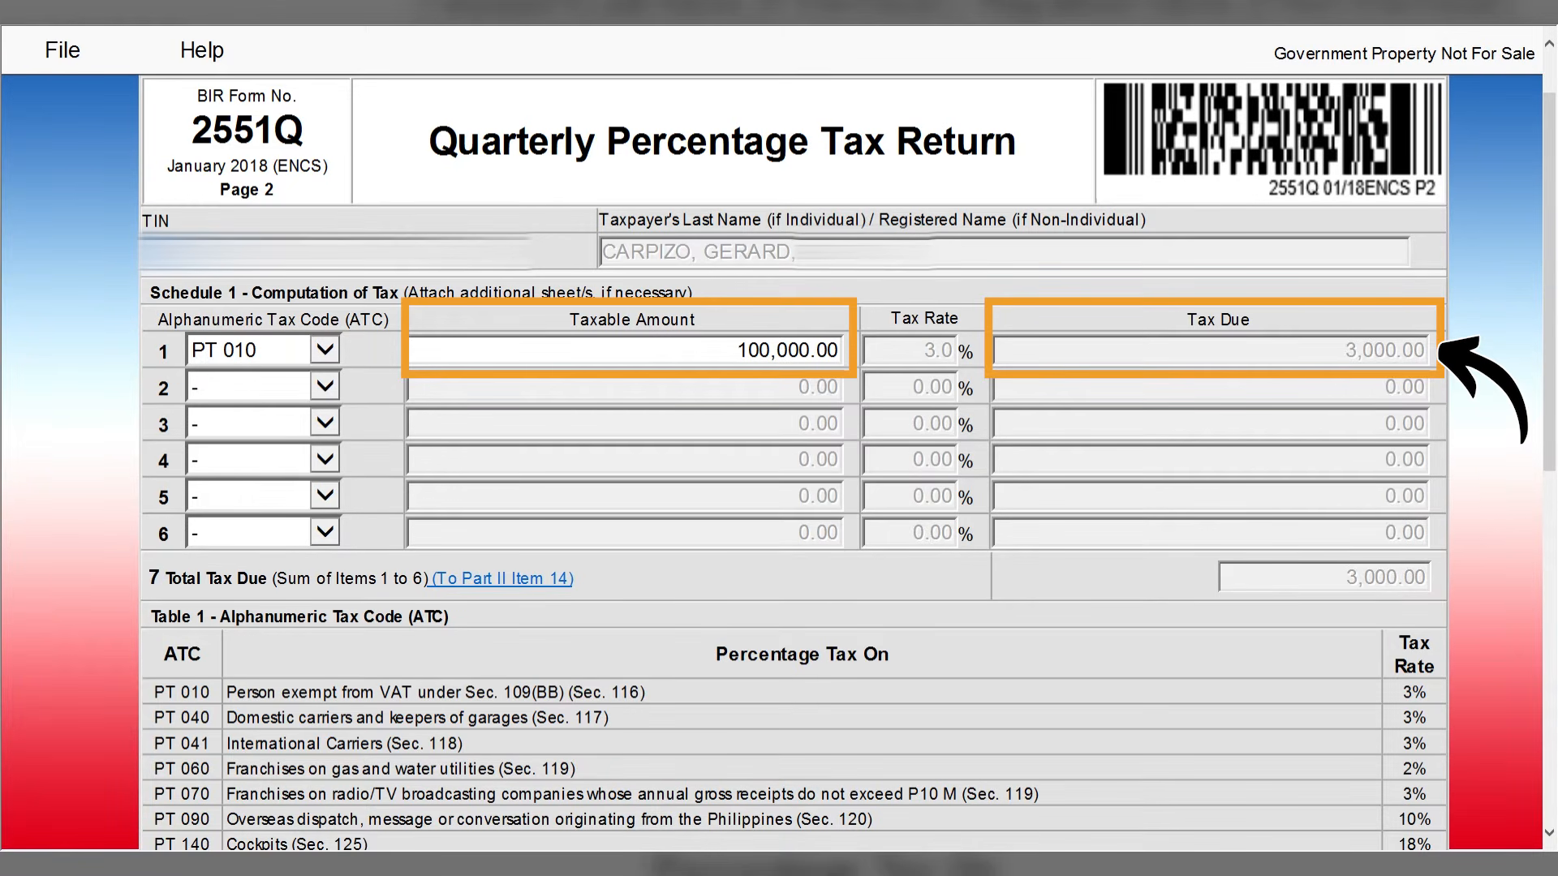
- Review the total amount payable in Part II and agree to the eBIRForms Revised Terms of Service Agreement
scroll(793, 455, down, 10)
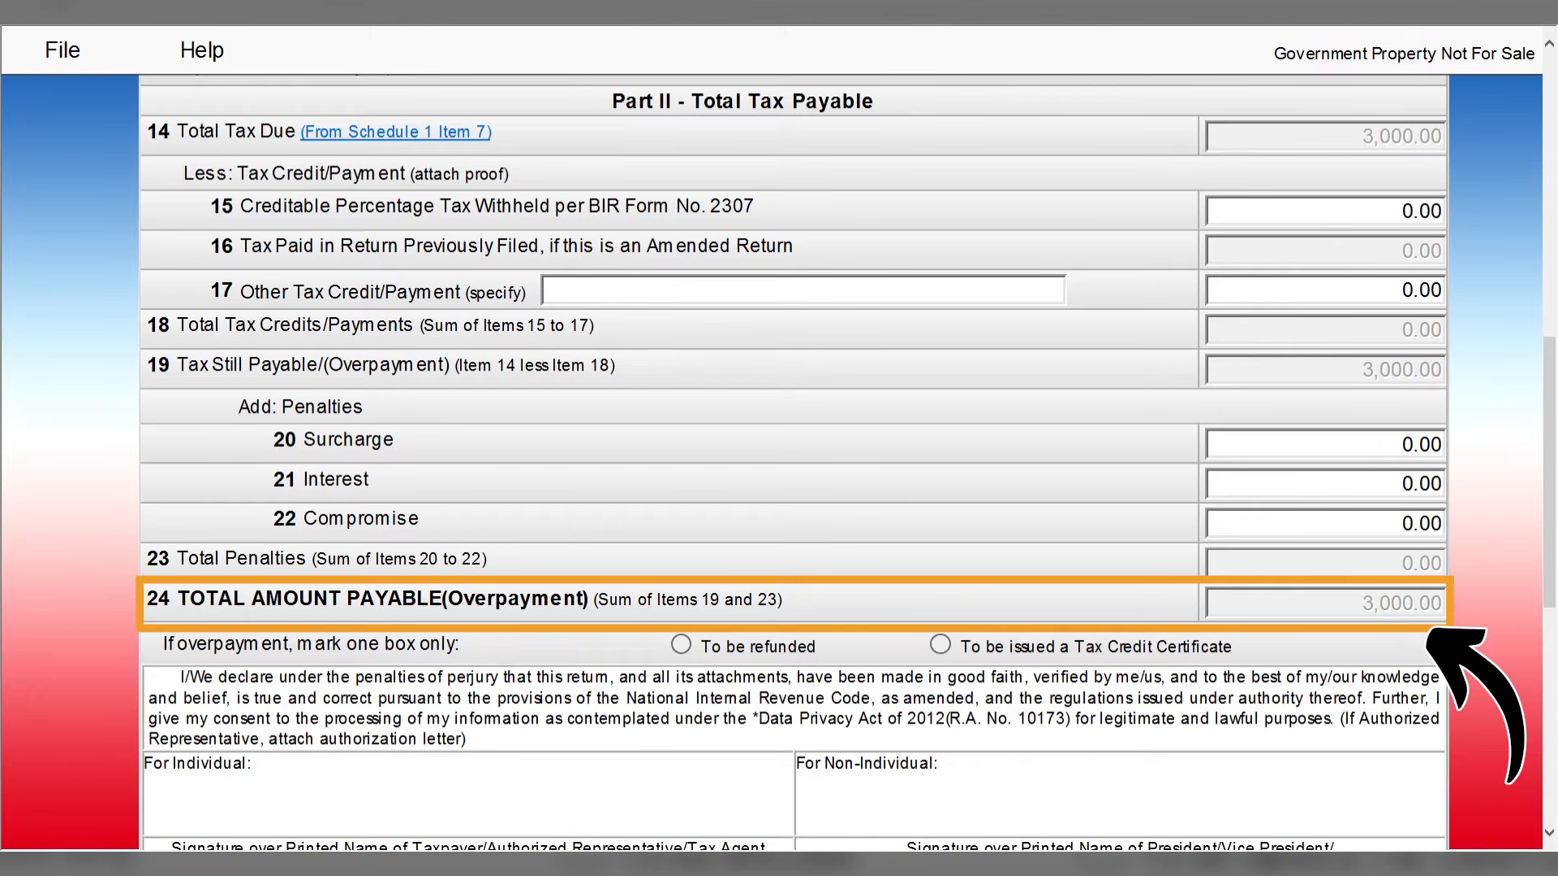
scroll(794, 454, down, 10)
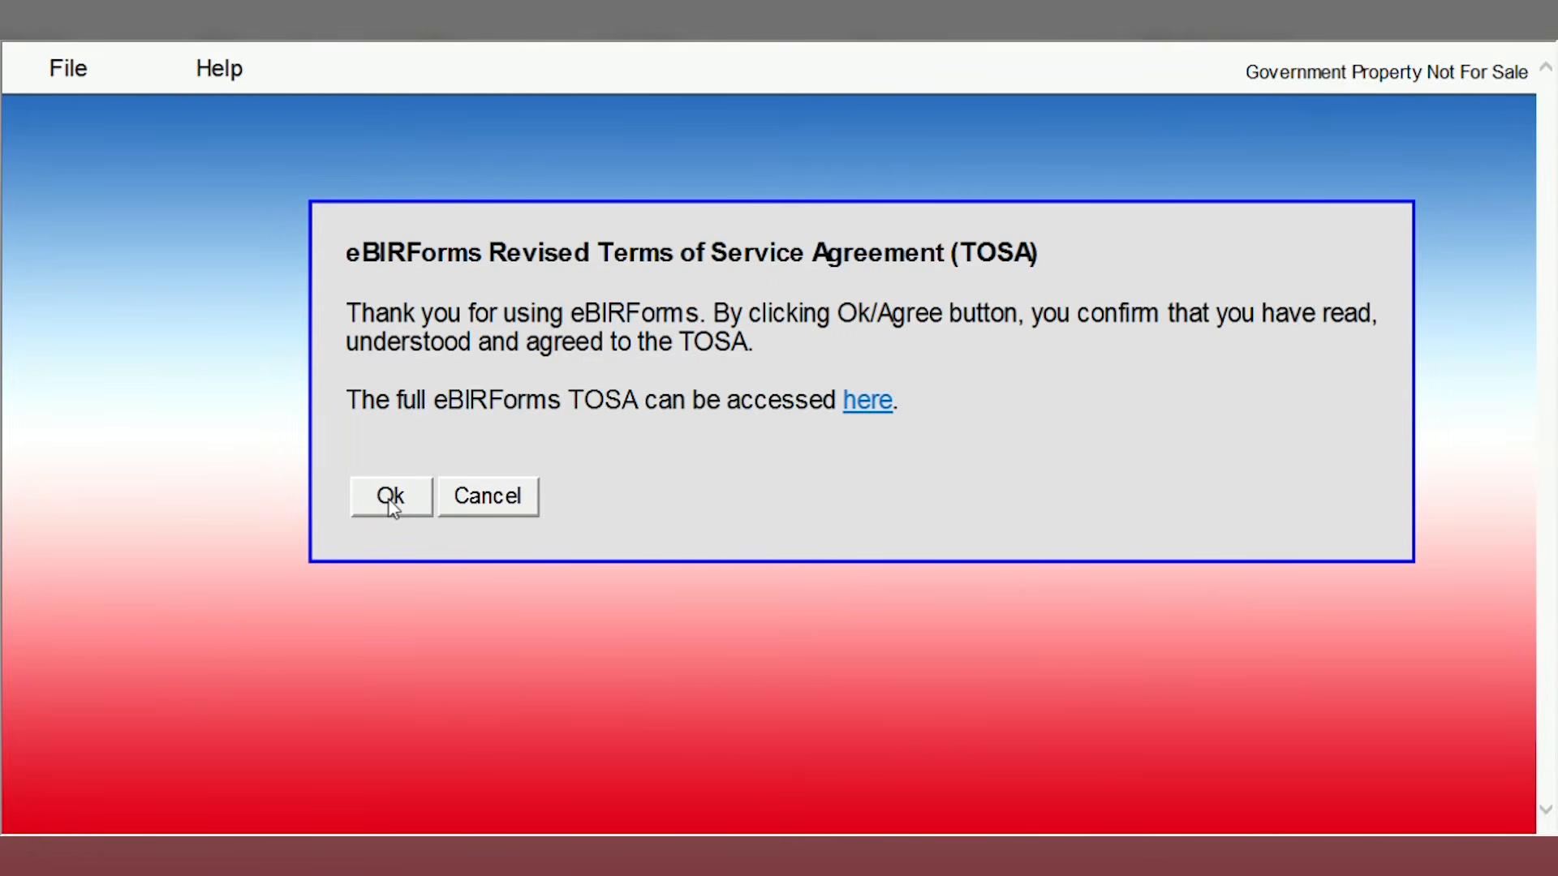
click(418, 502)
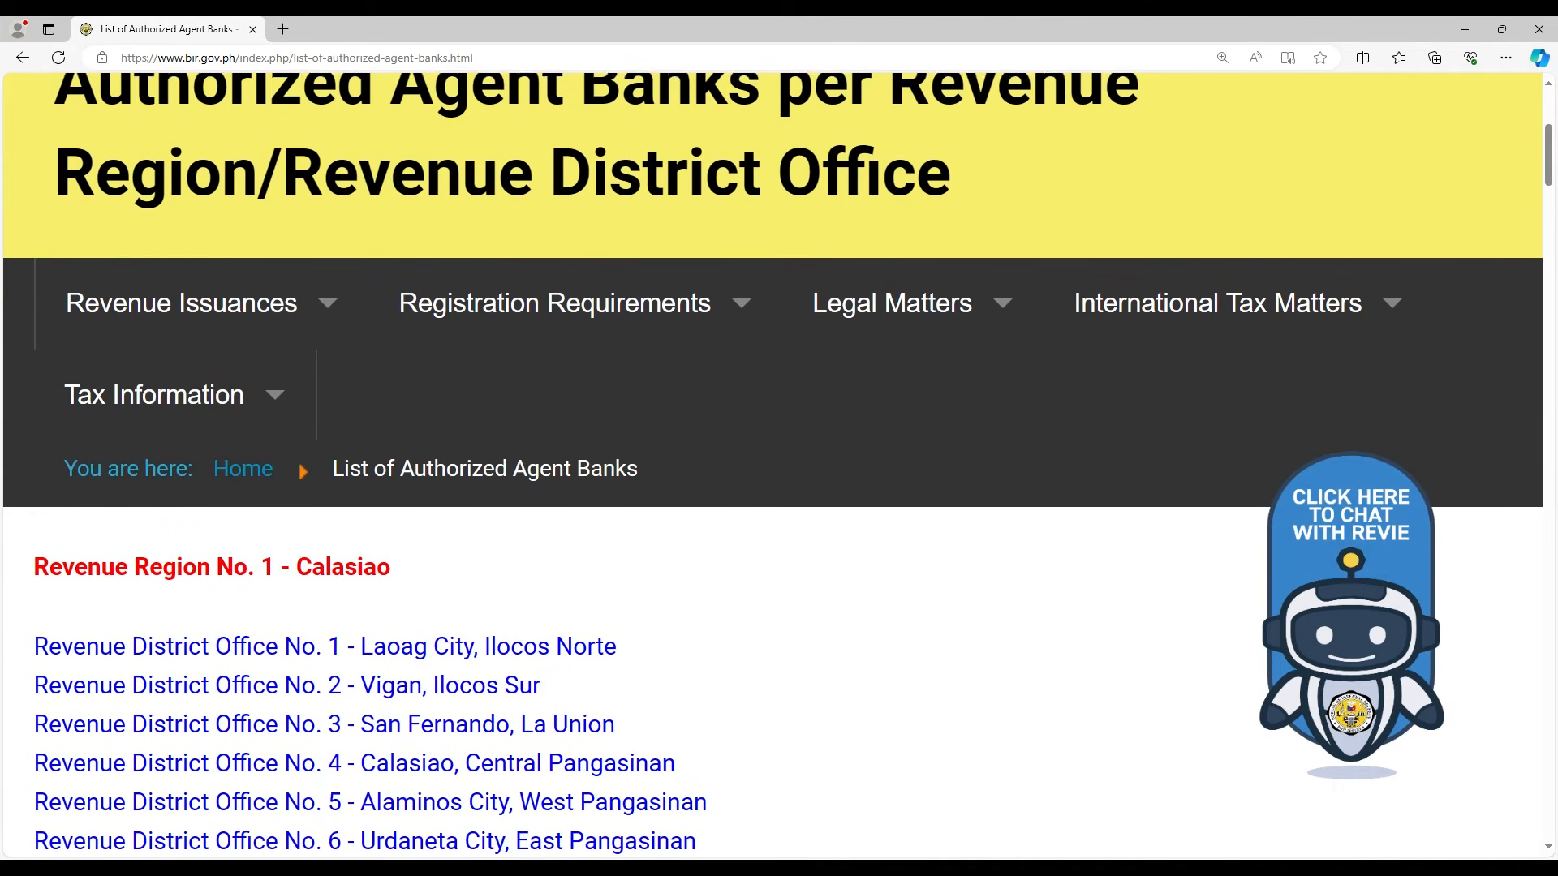
- Browse the BIR website's List of Authorized Agent Banks by revenue region and Revenue District Office
scroll(773, 464, down, 1)
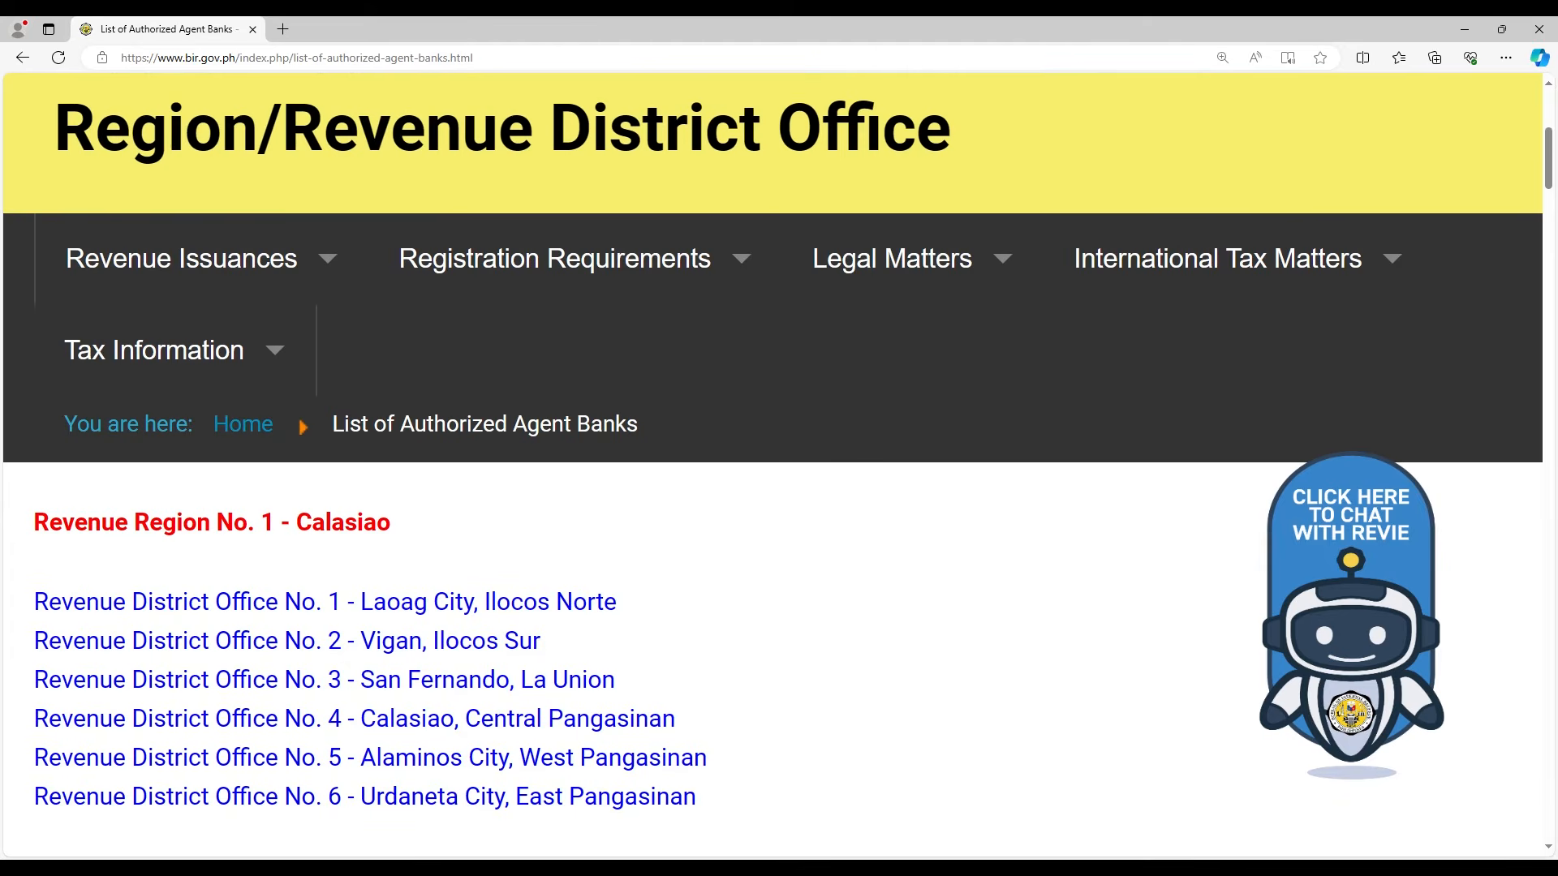
scroll(773, 464, down, 1)
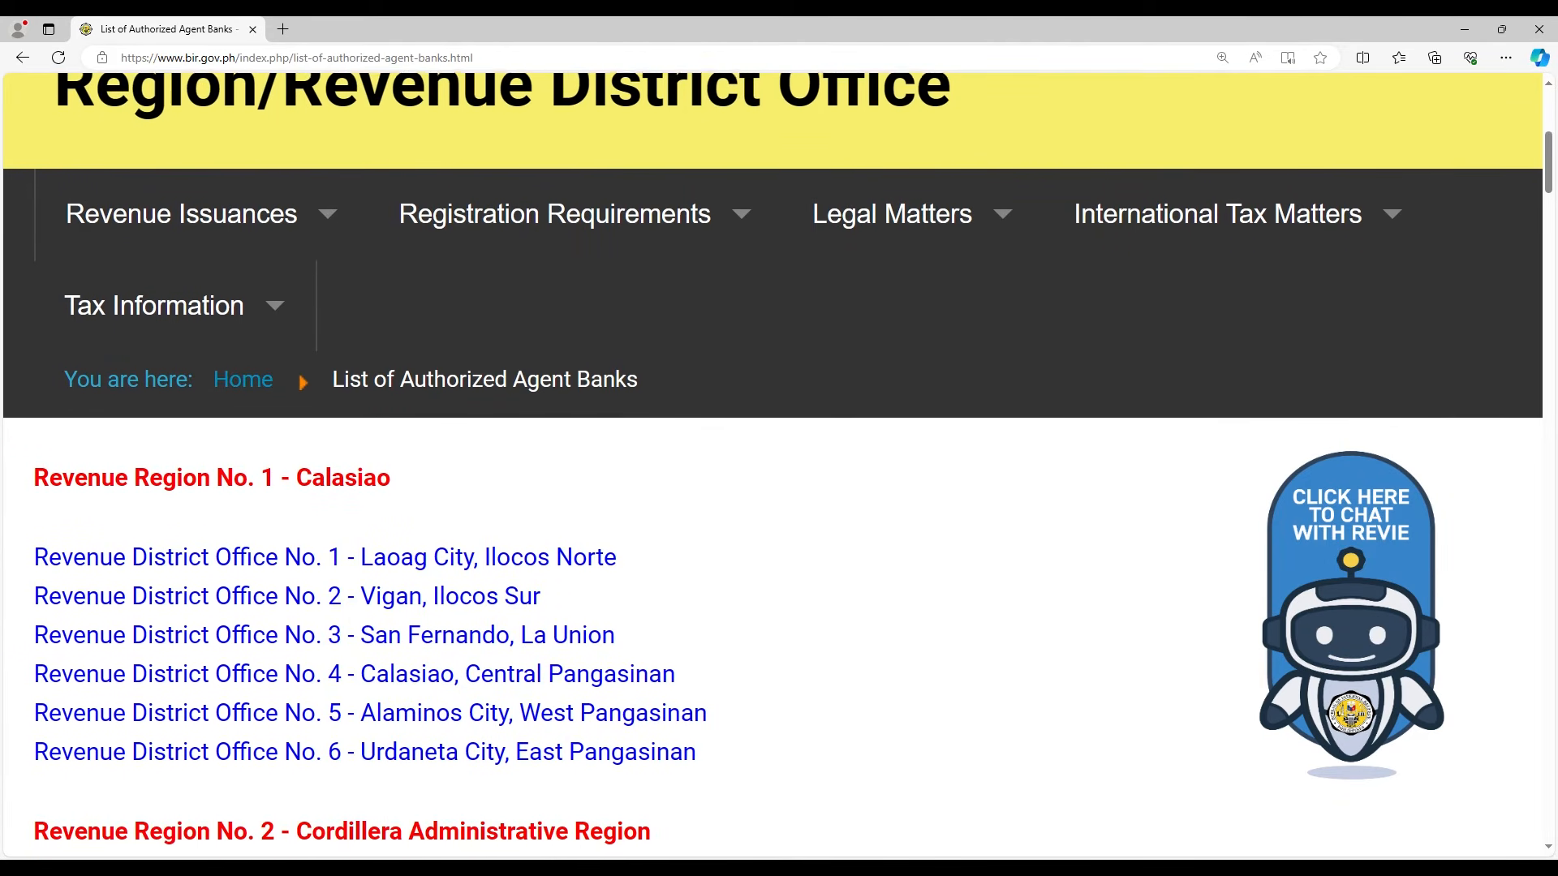
scroll(772, 464, down, 1)
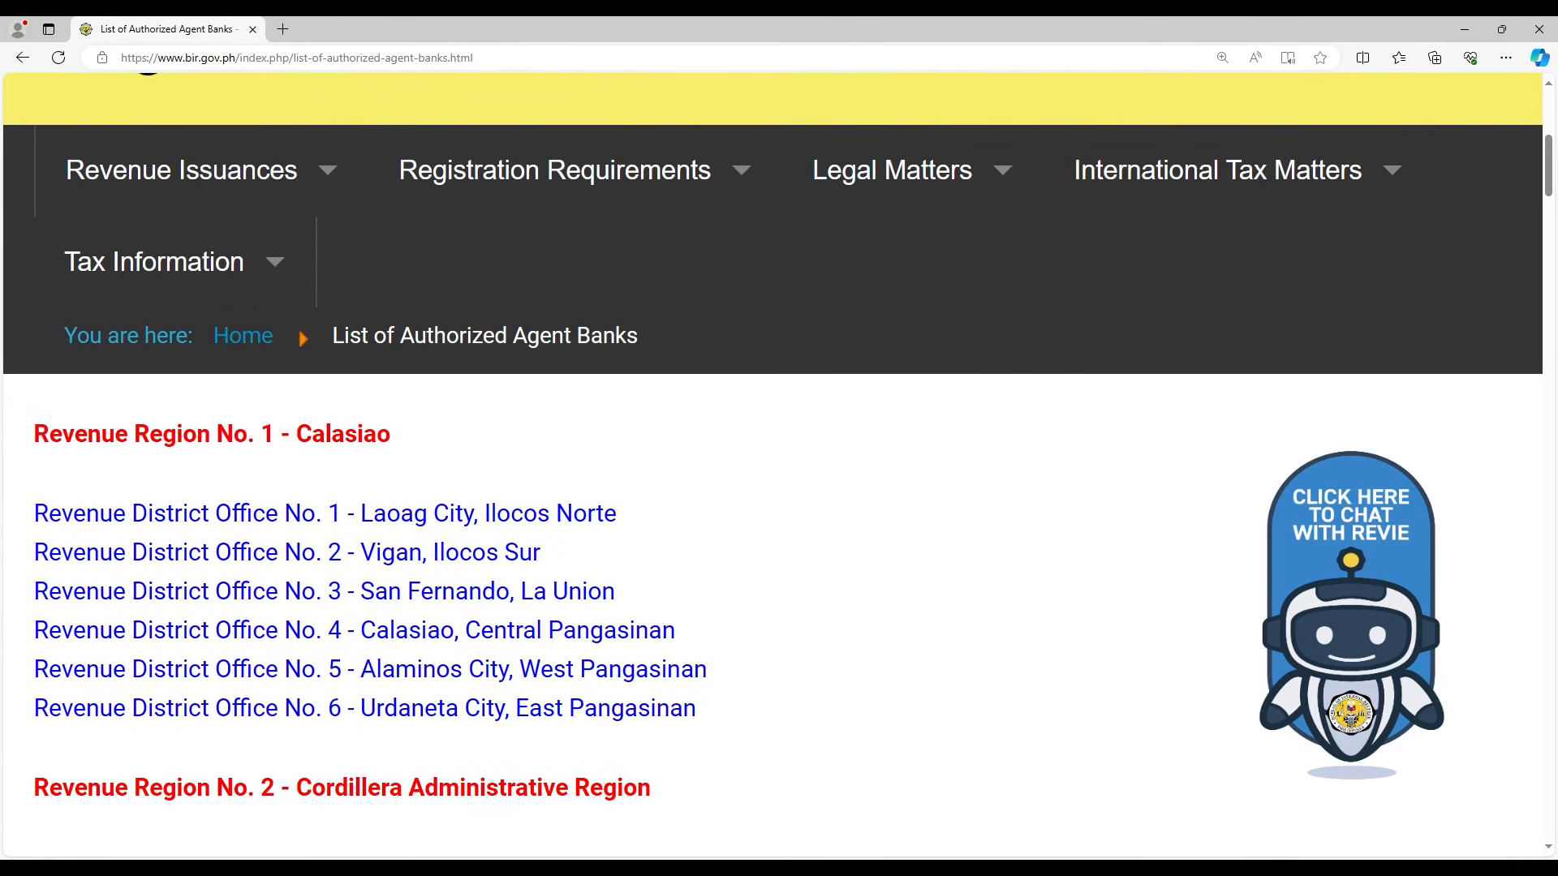
scroll(773, 464, down, 1)
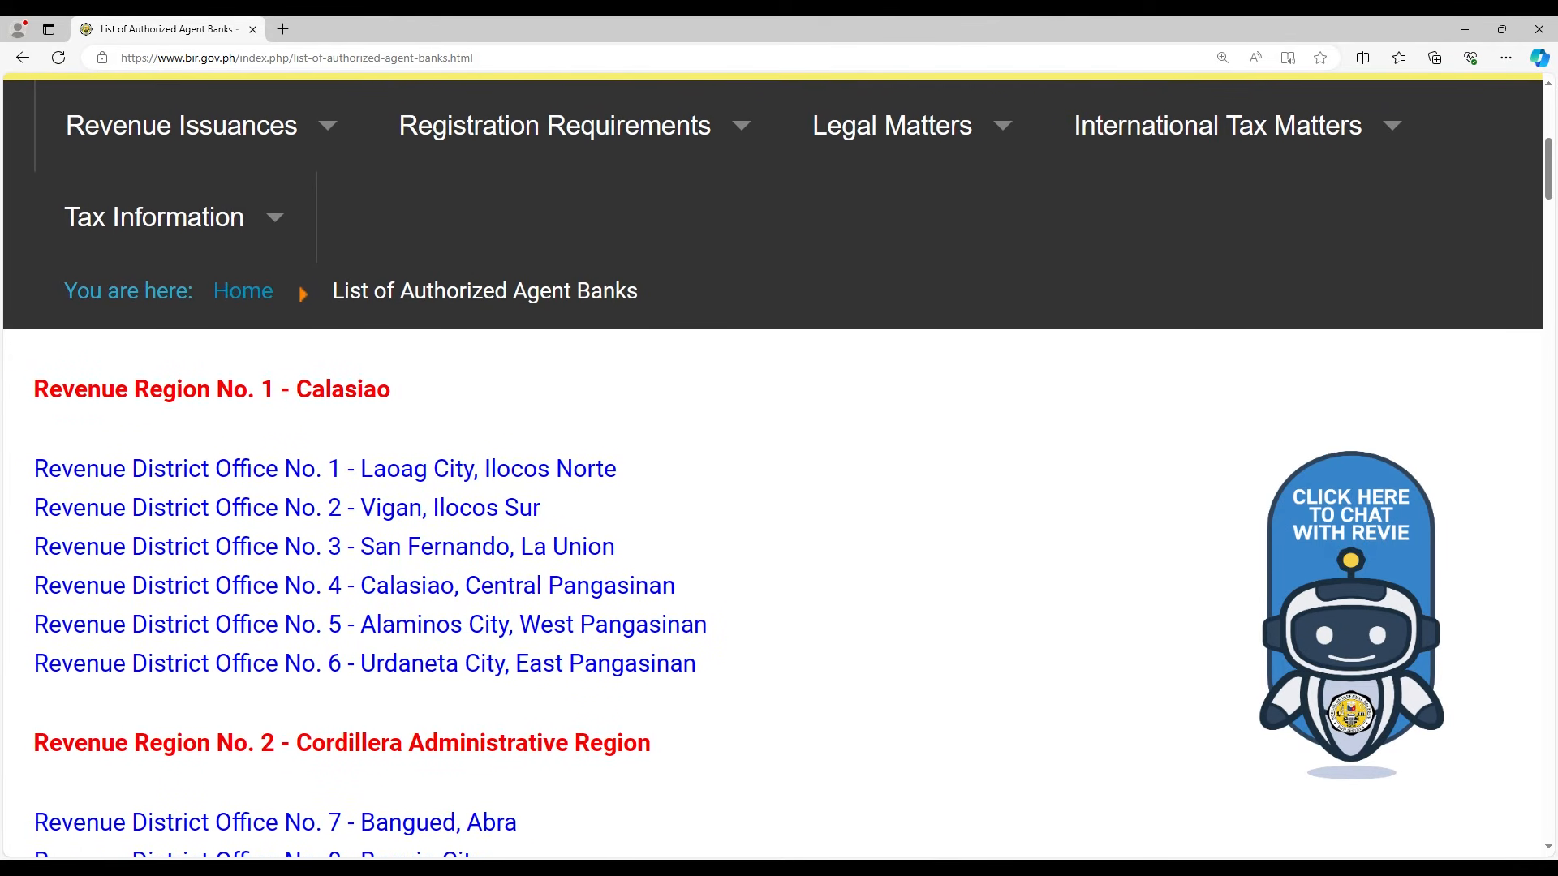
scroll(773, 465, down, 1)
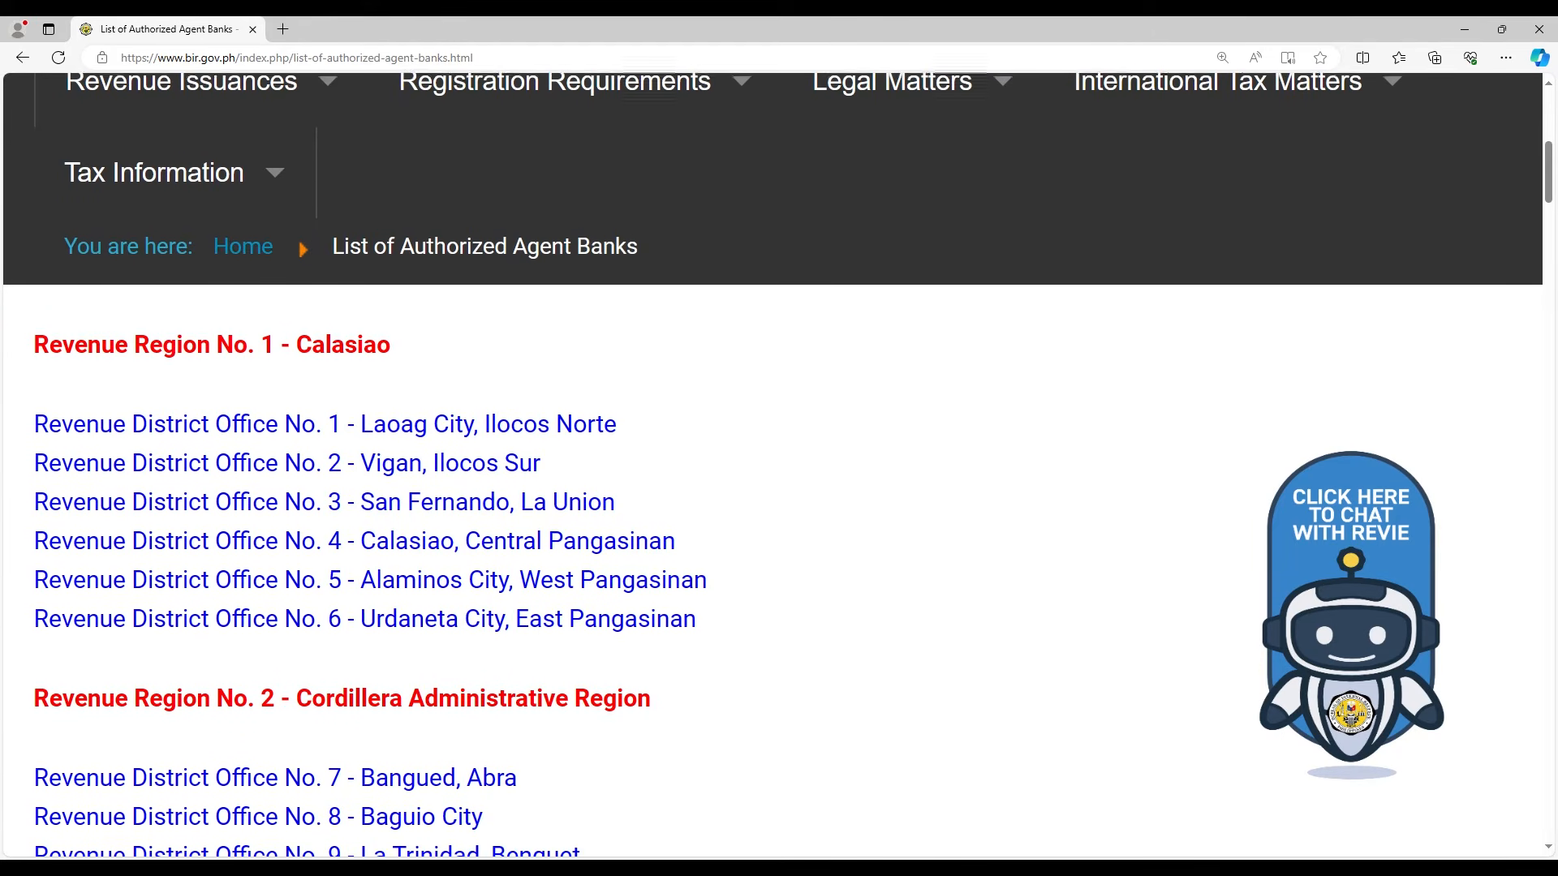
scroll(773, 464, down, 1)
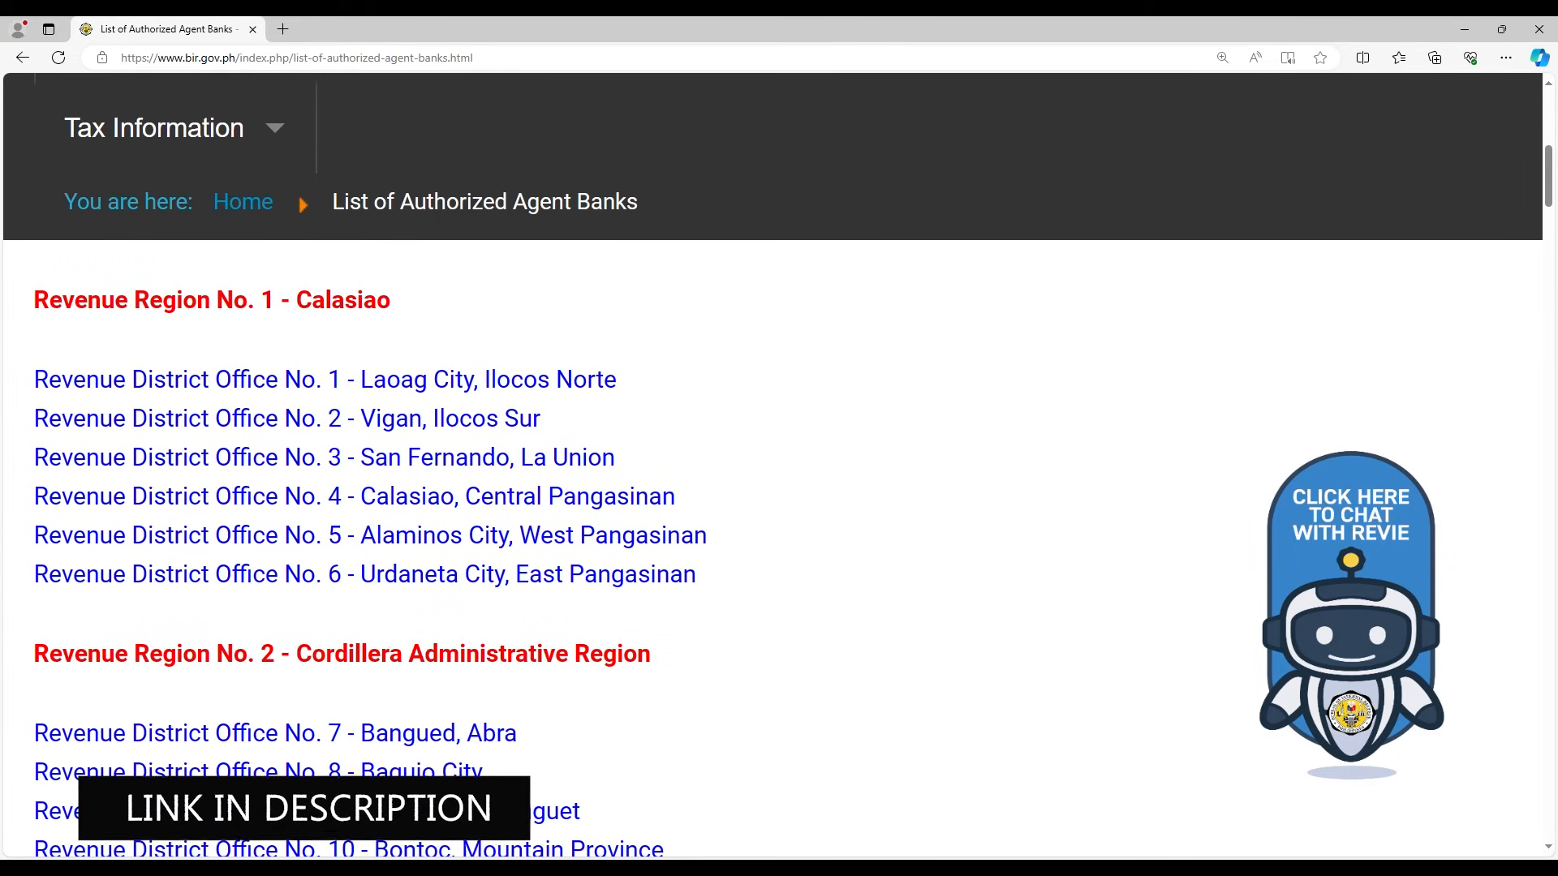
scroll(772, 464, down, 1)
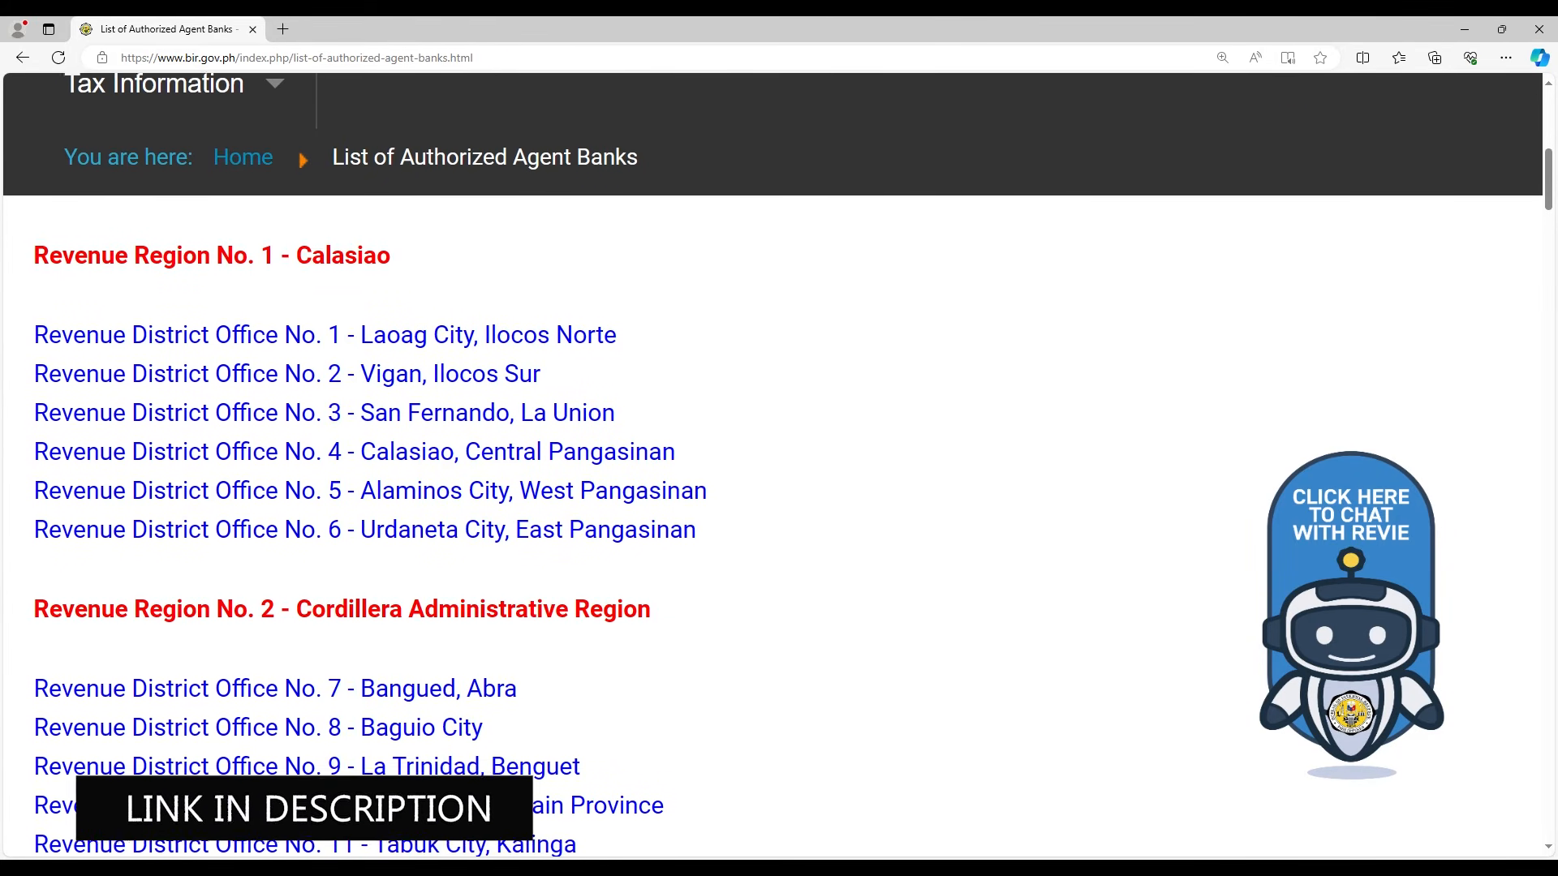